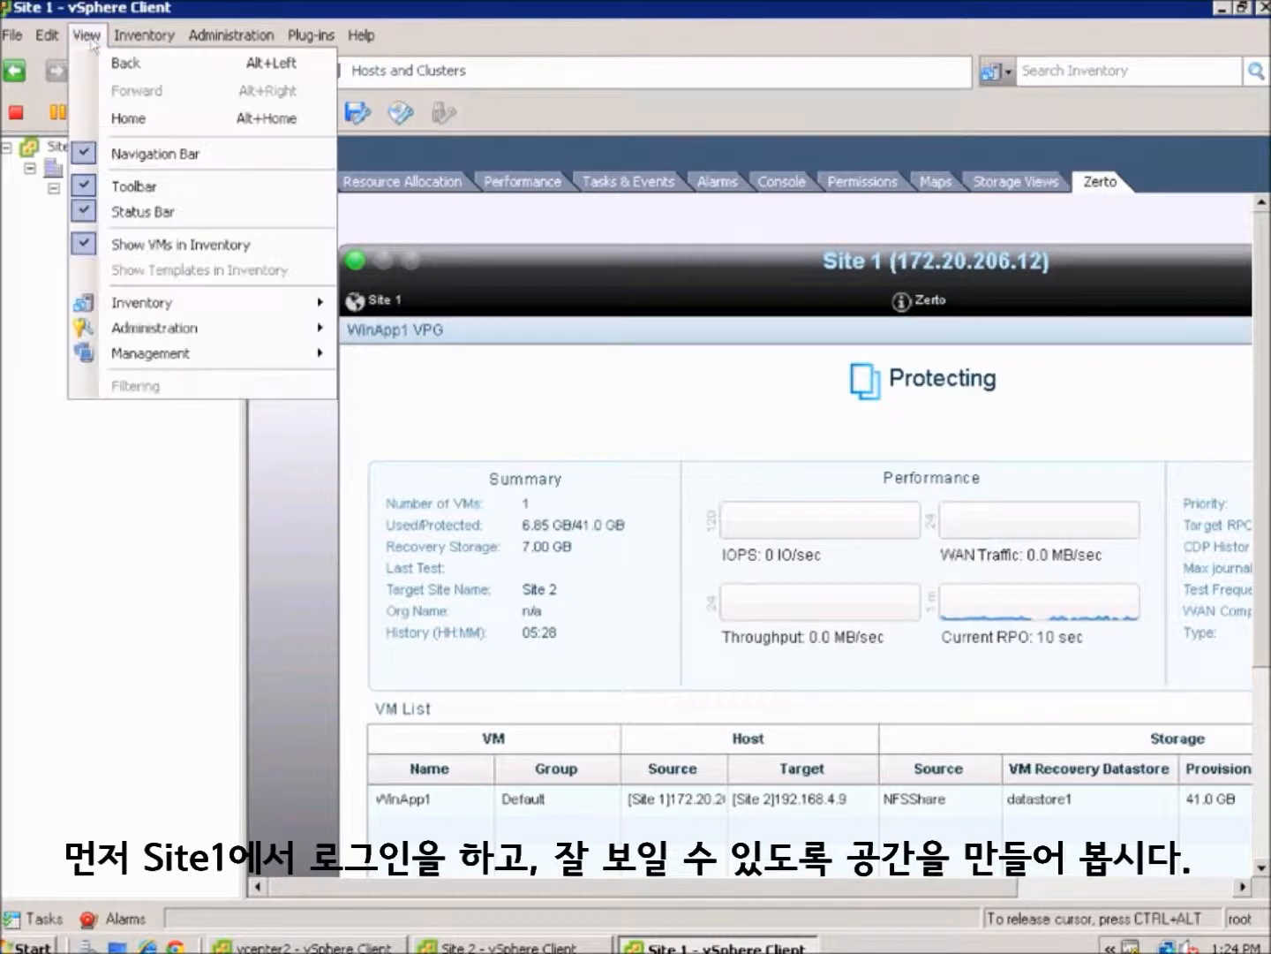
# Hide the navigation bar and toolbar and shrink the inventory tree to give the WinApp1 Zerto view more room.
pyautogui.click(107, 155)
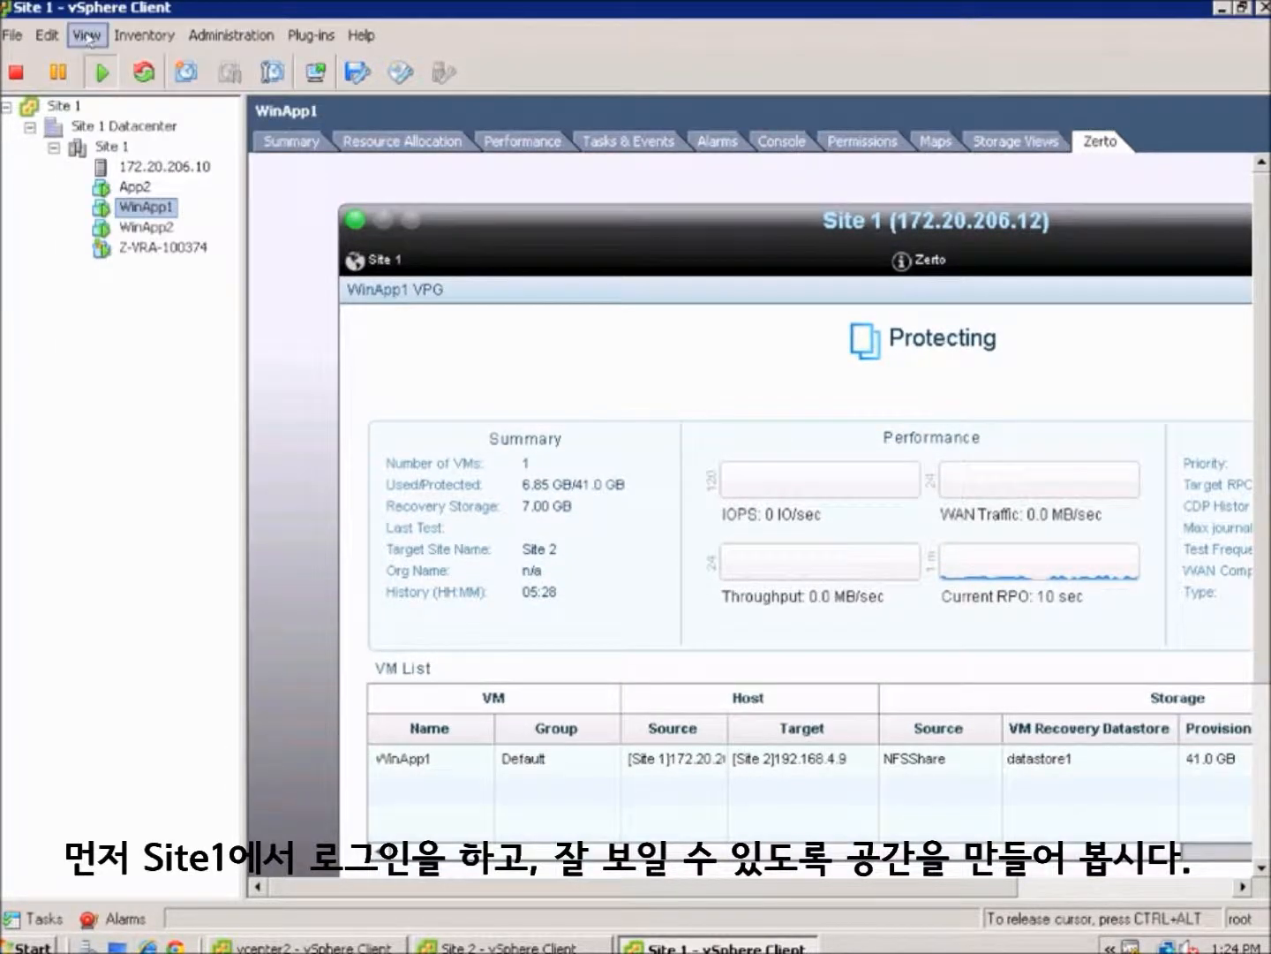
pyautogui.click(88, 35)
pyautogui.click(97, 186)
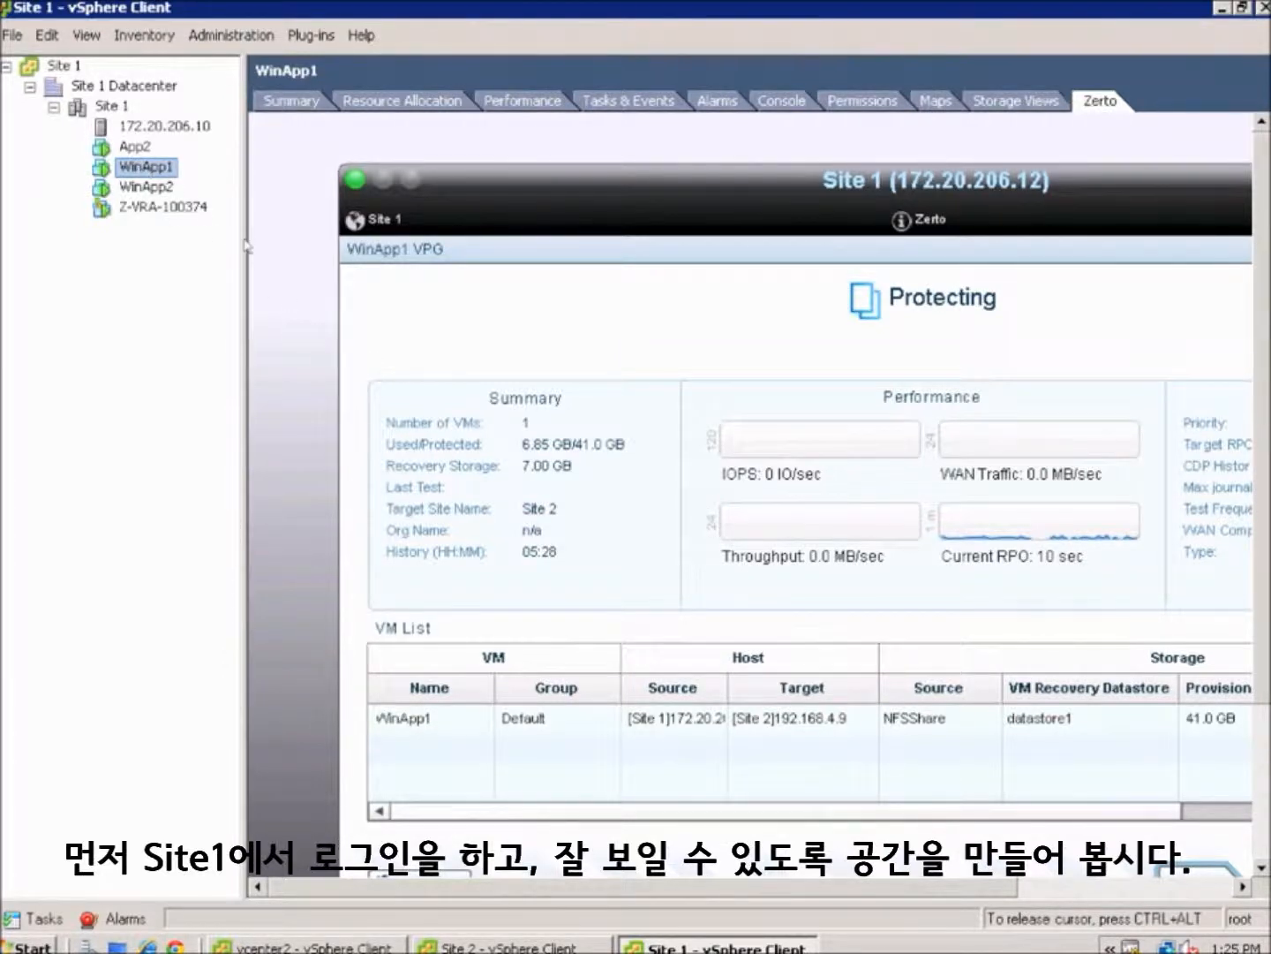
pyautogui.moveTo(244, 240); pyautogui.dragTo(15, 242)
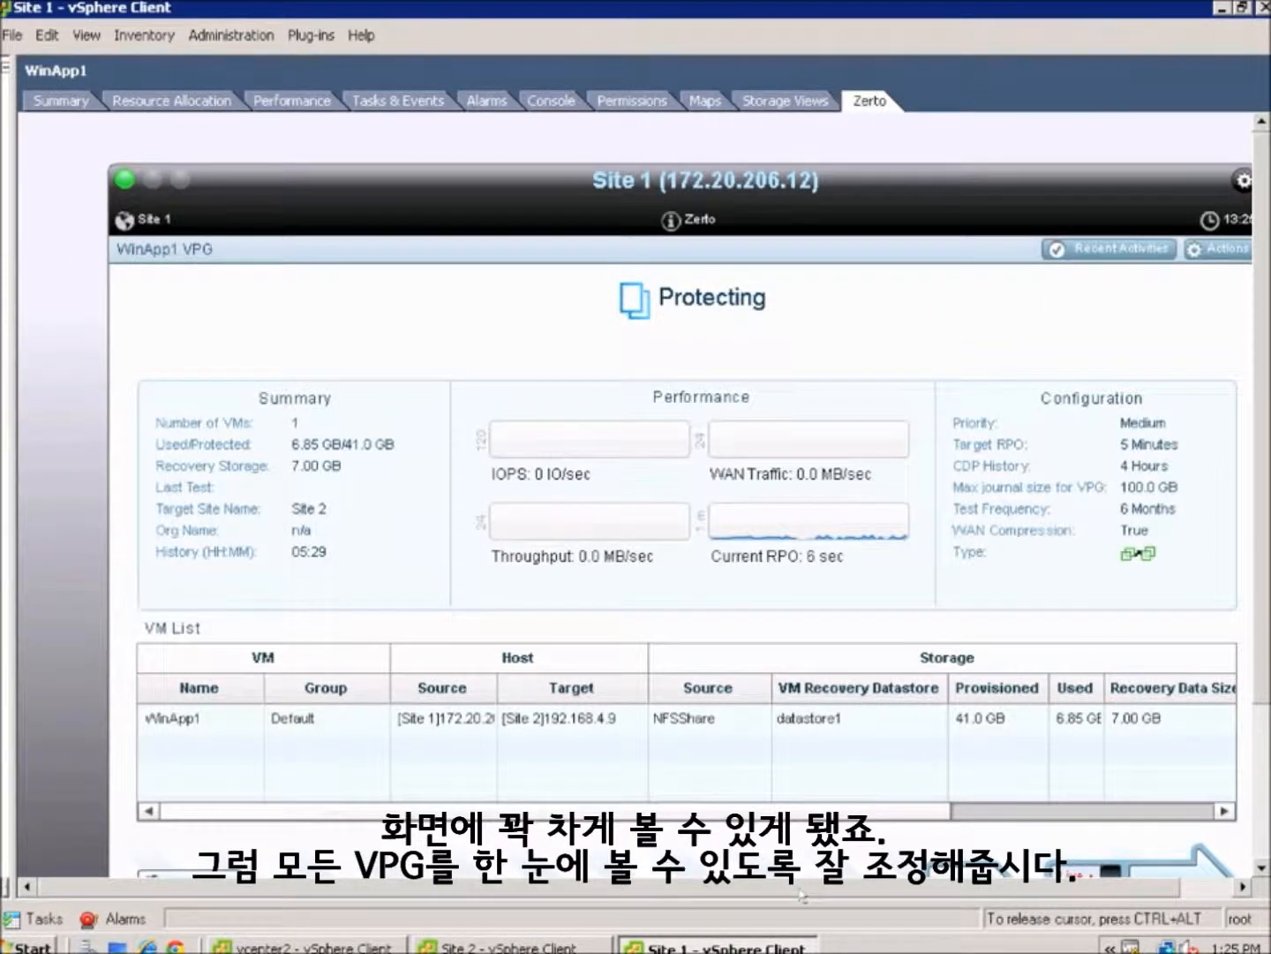
# Start a move of the WinApp1 VPG with automatic rollback after 60 minutes and forced shutdown.
pyautogui.moveTo(805, 892); pyautogui.dragTo(865, 895)
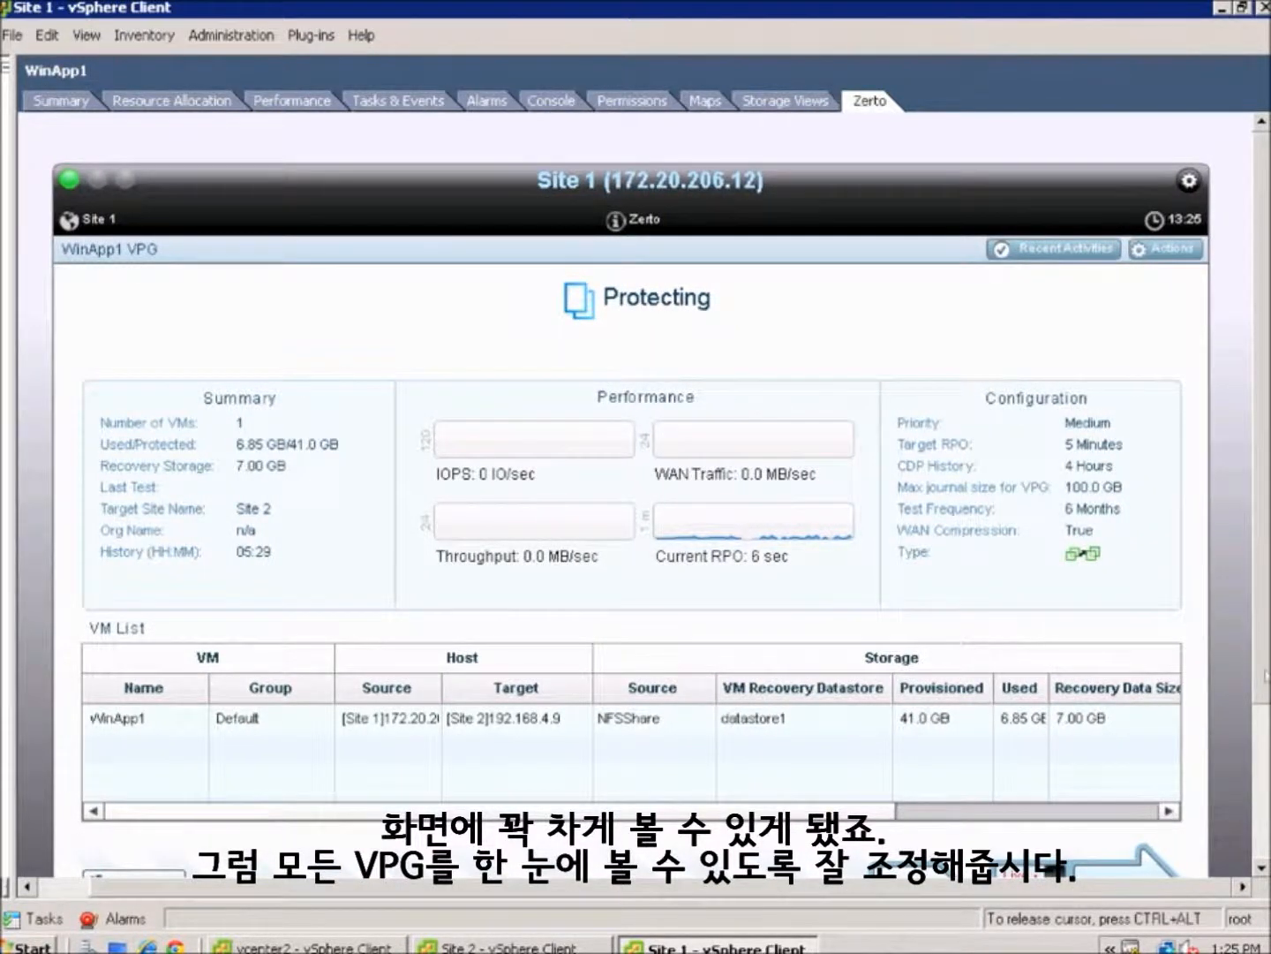
pyautogui.moveTo(1267, 676); pyautogui.dragTo(1268, 711)
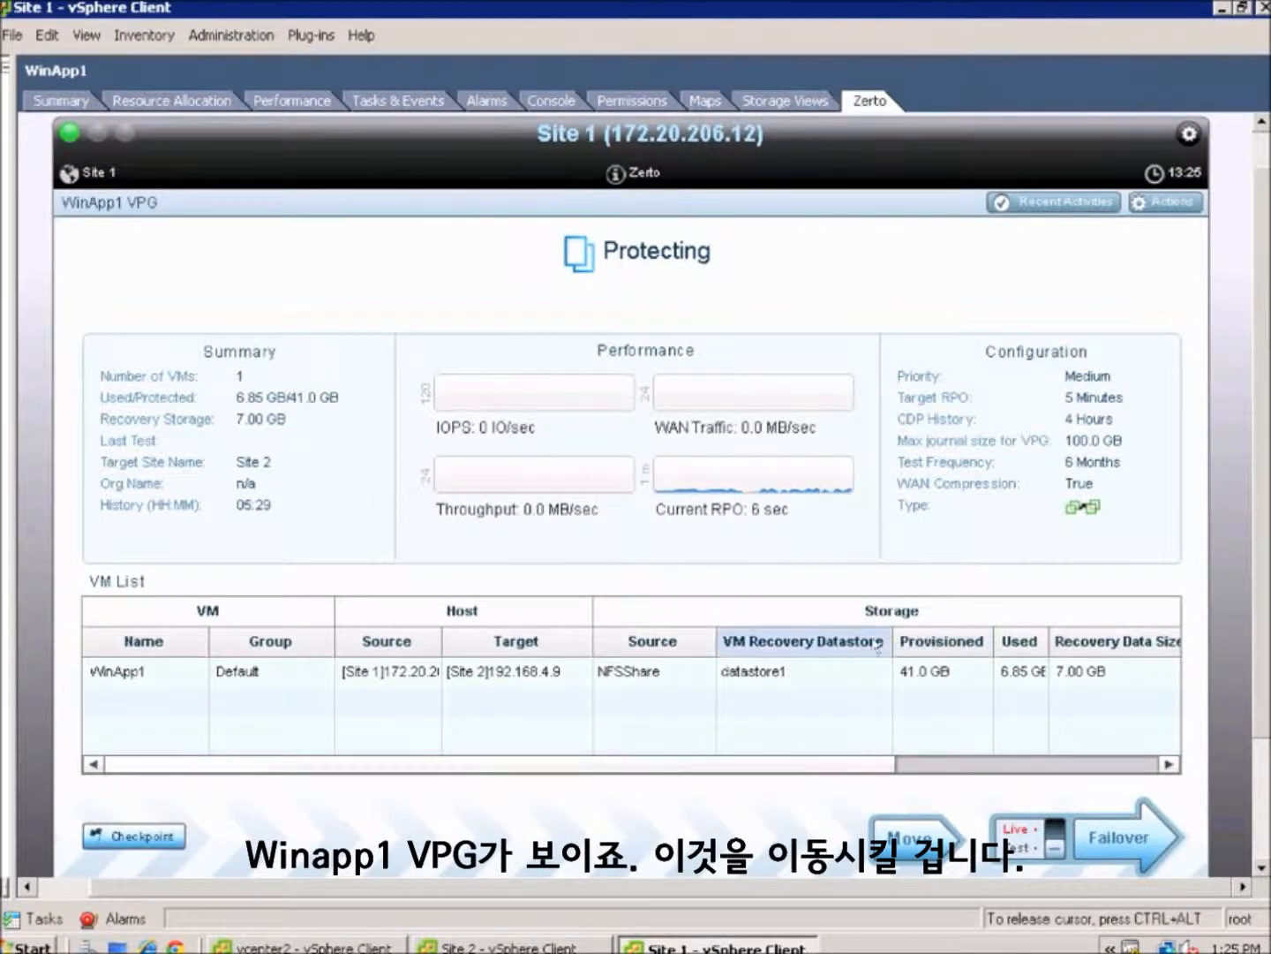
pyautogui.click(902, 833)
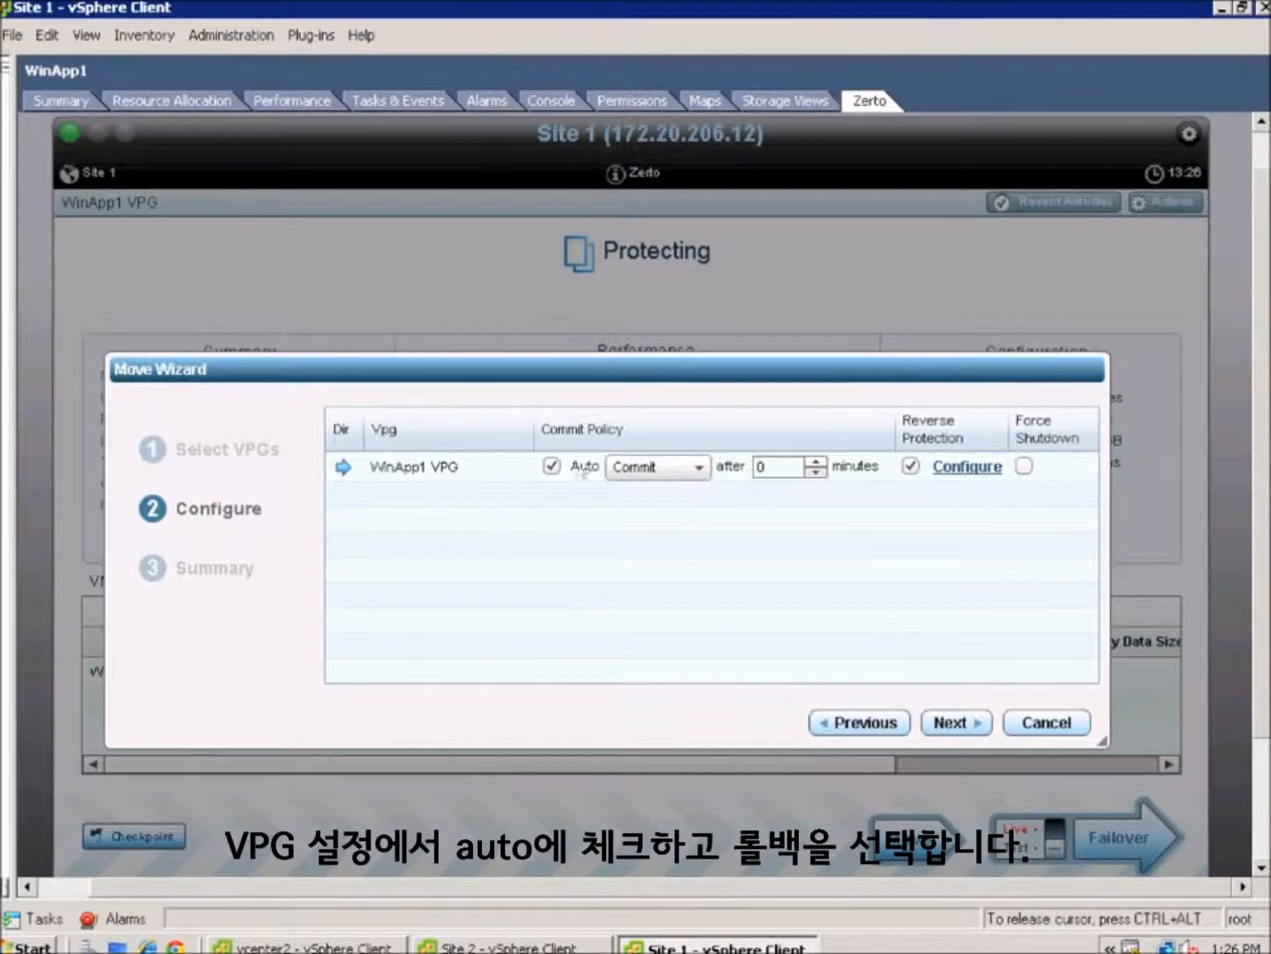
pyautogui.click(701, 467)
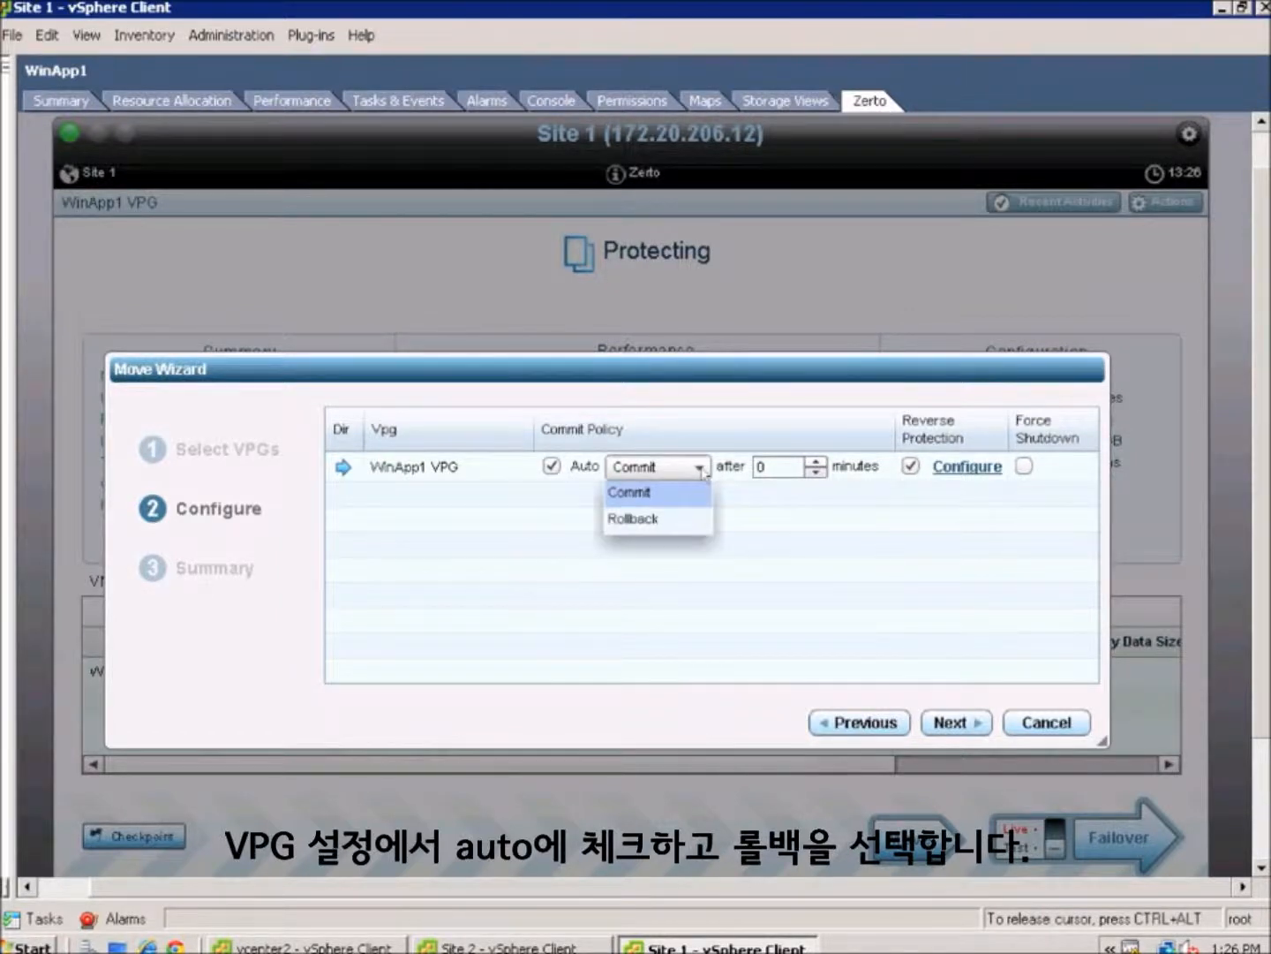
pyautogui.click(640, 520)
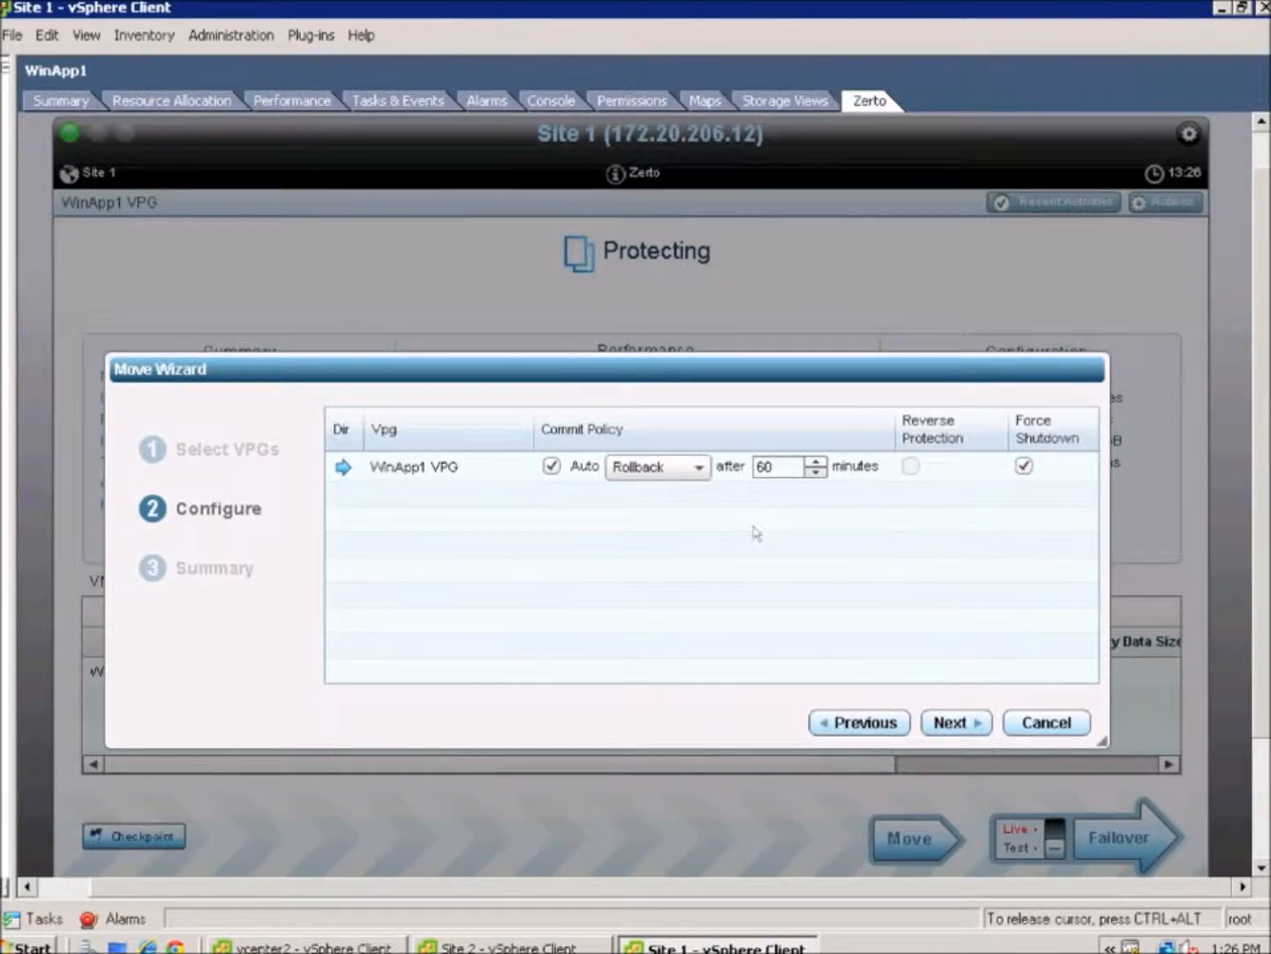
pyautogui.click(952, 723)
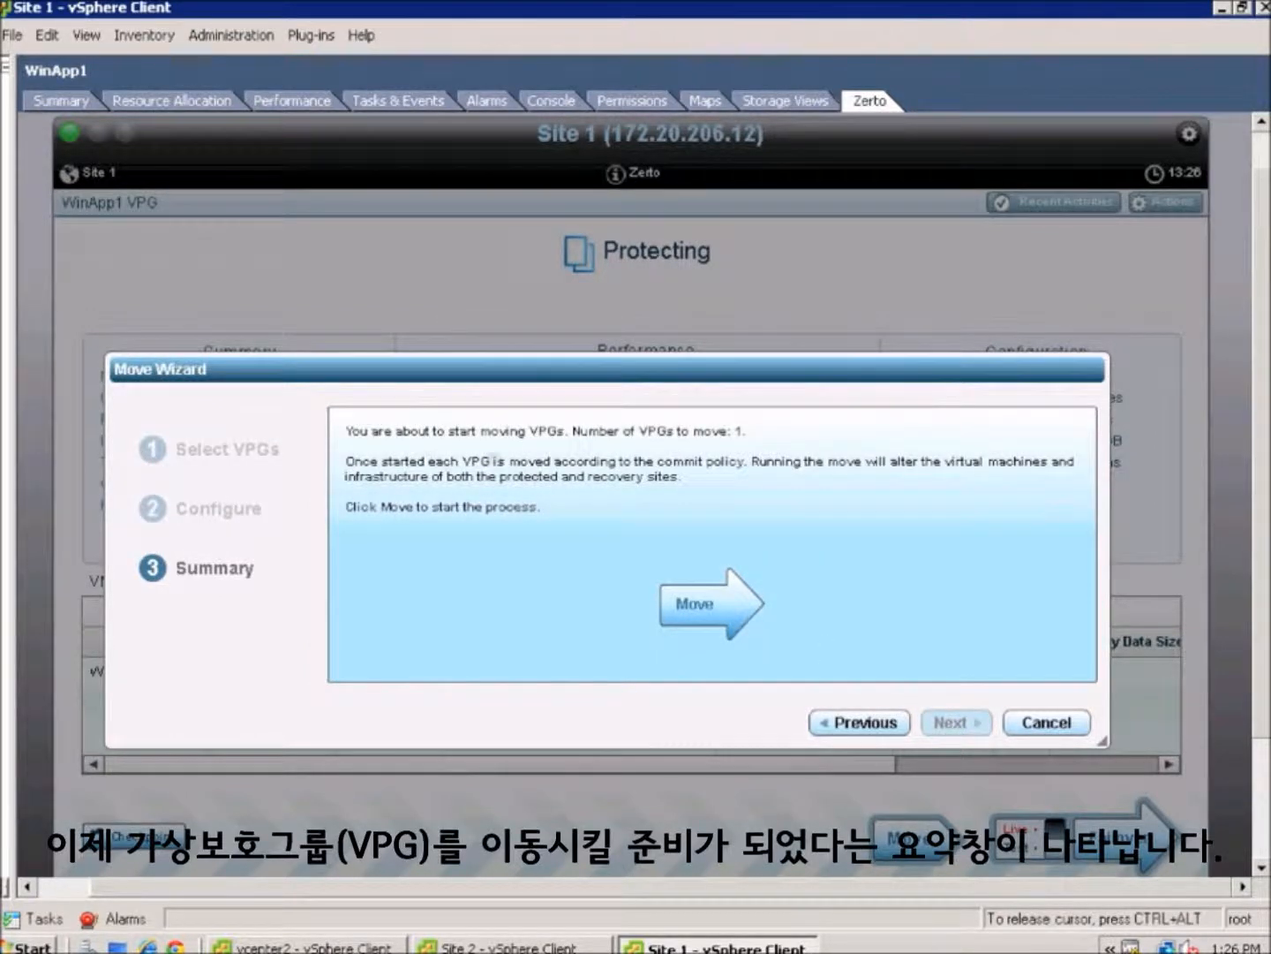
pyautogui.click(690, 606)
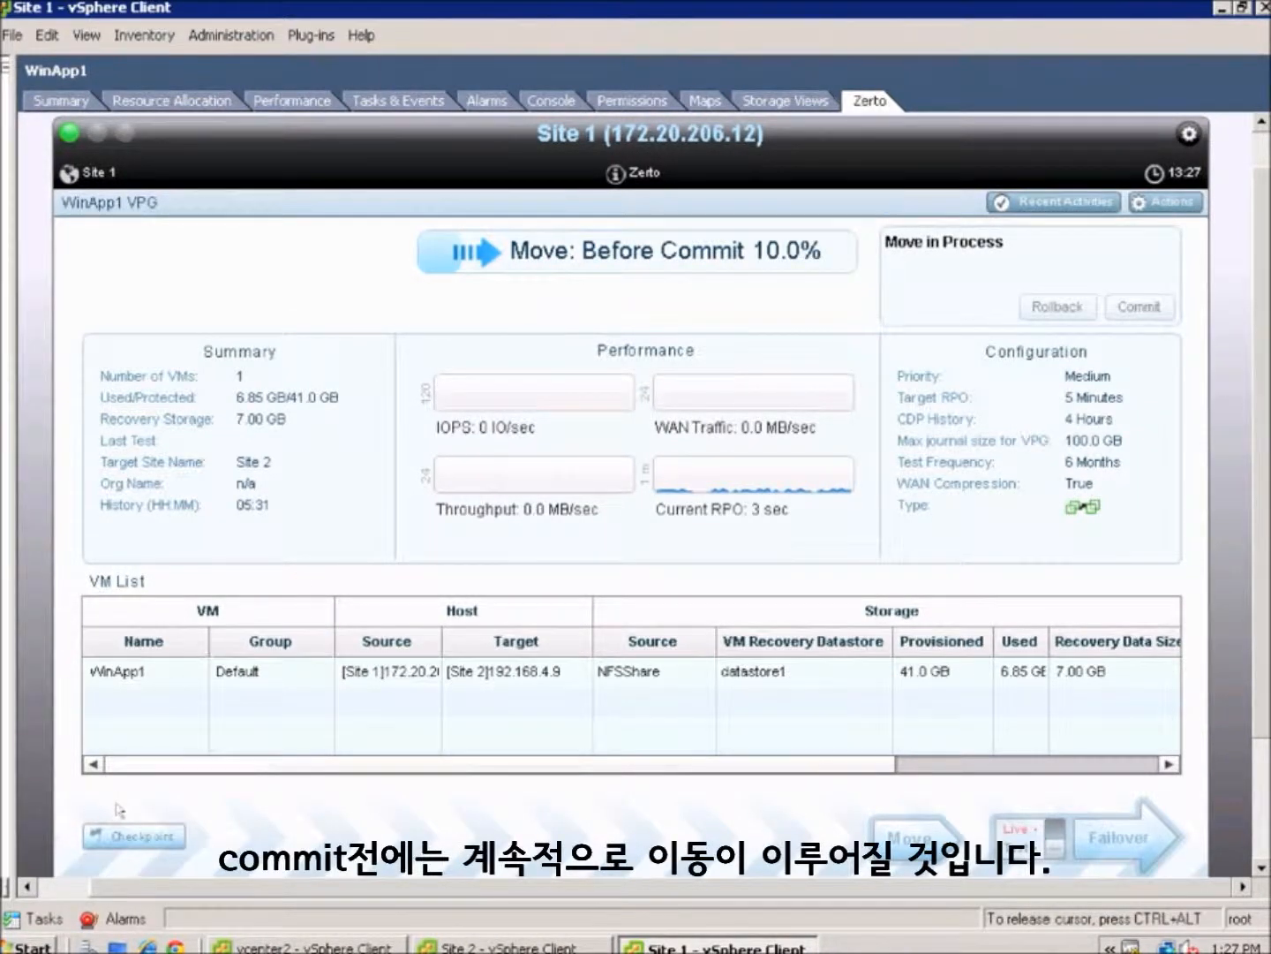
# Check the move's progress in the recent tasks and inventory at Site 1 and in the Site 2 client window.
pyautogui.click(44, 917)
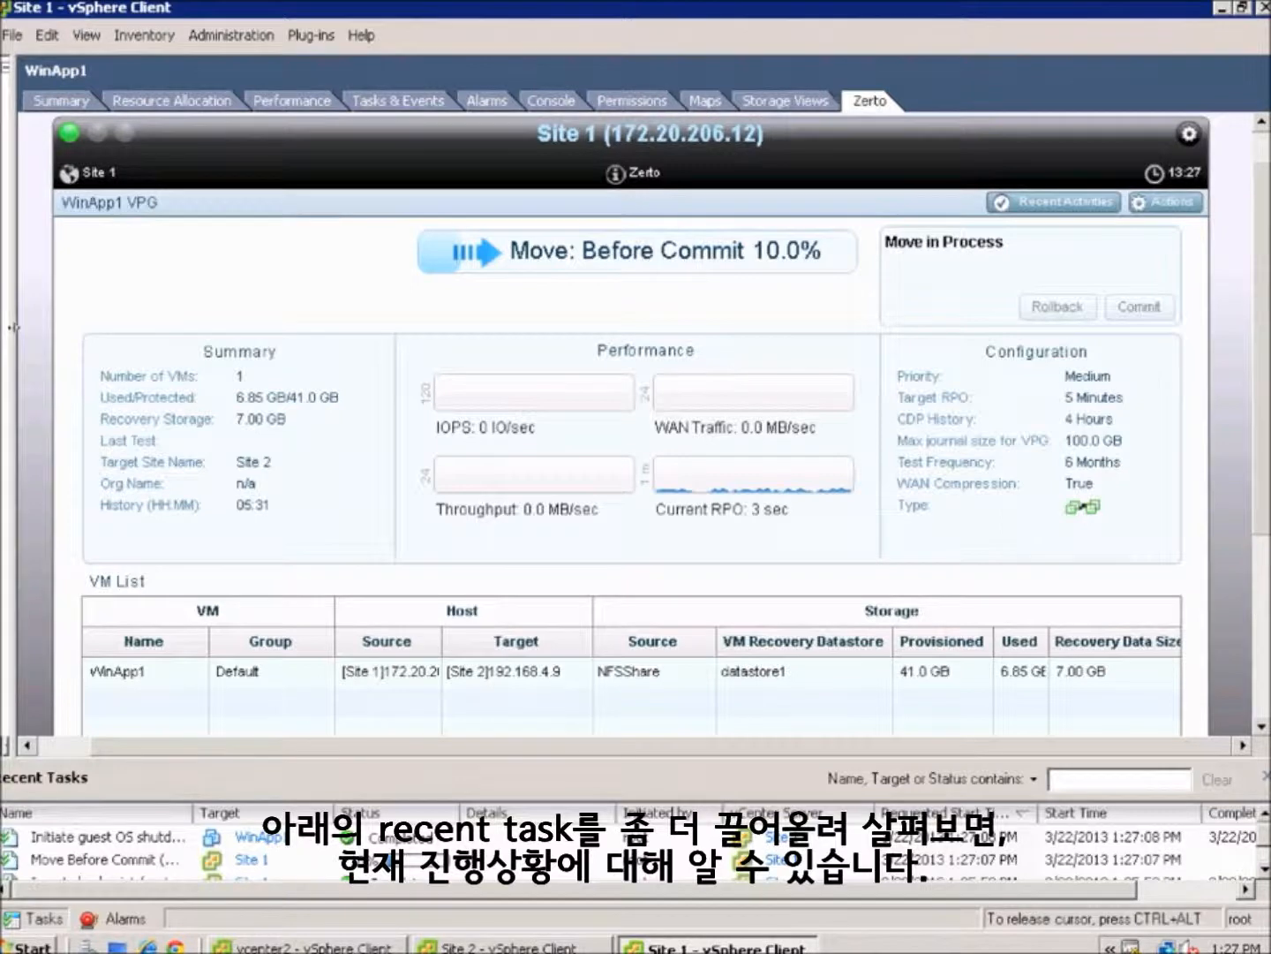
pyautogui.moveTo(12, 328); pyautogui.dragTo(178, 341)
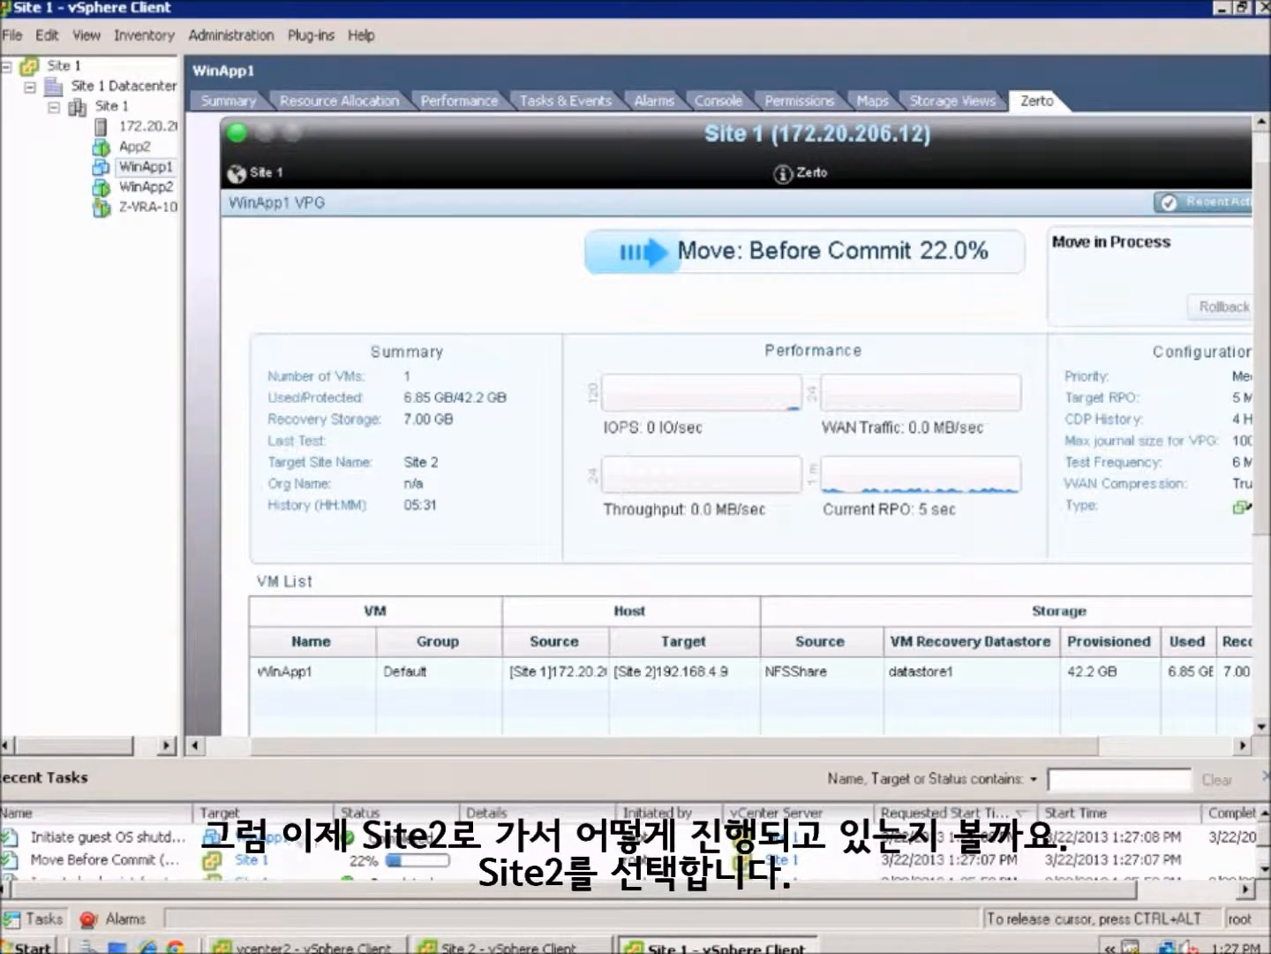
pyautogui.click(498, 946)
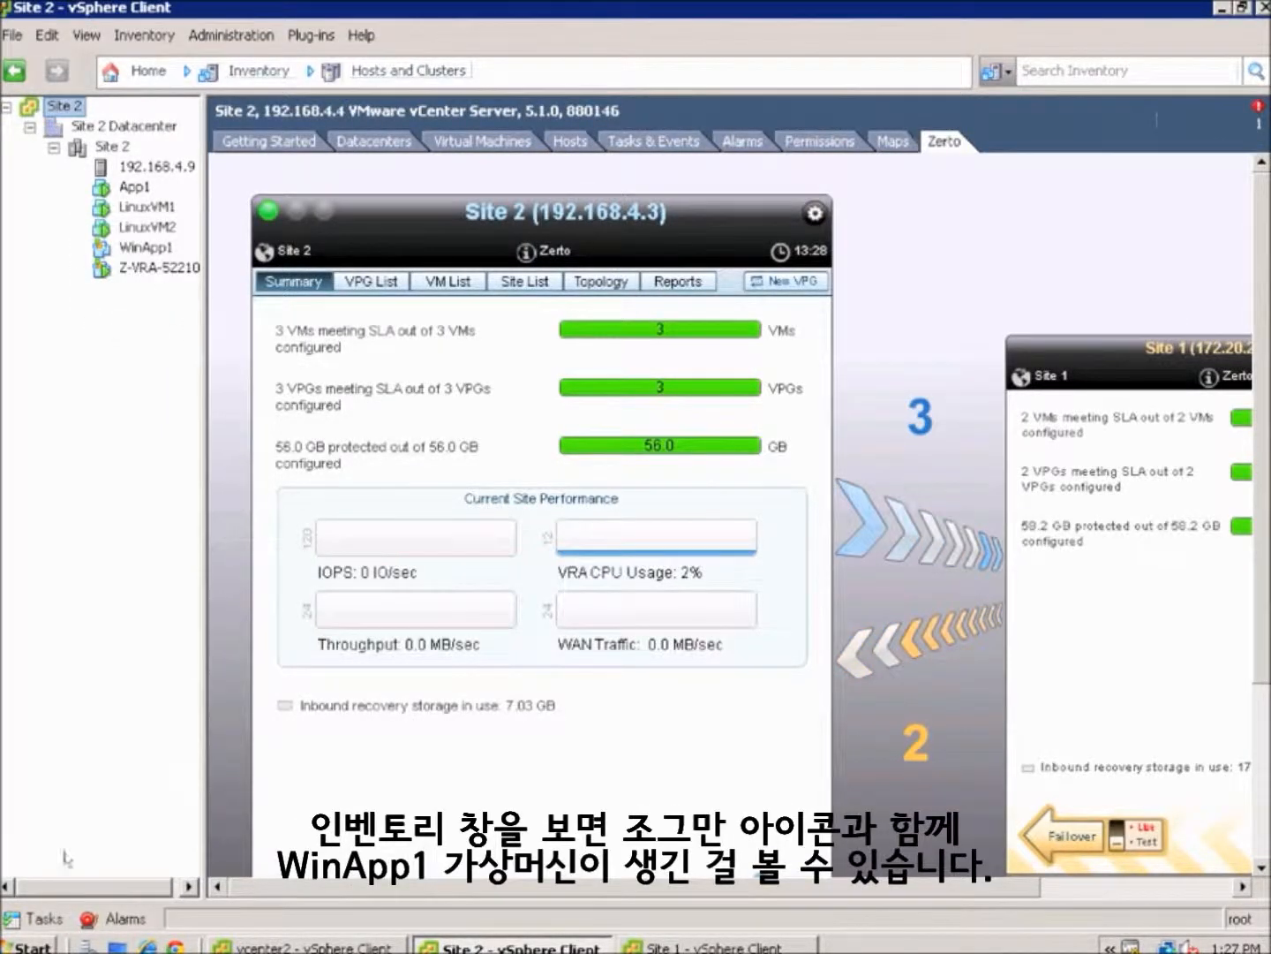
pyautogui.click(36, 920)
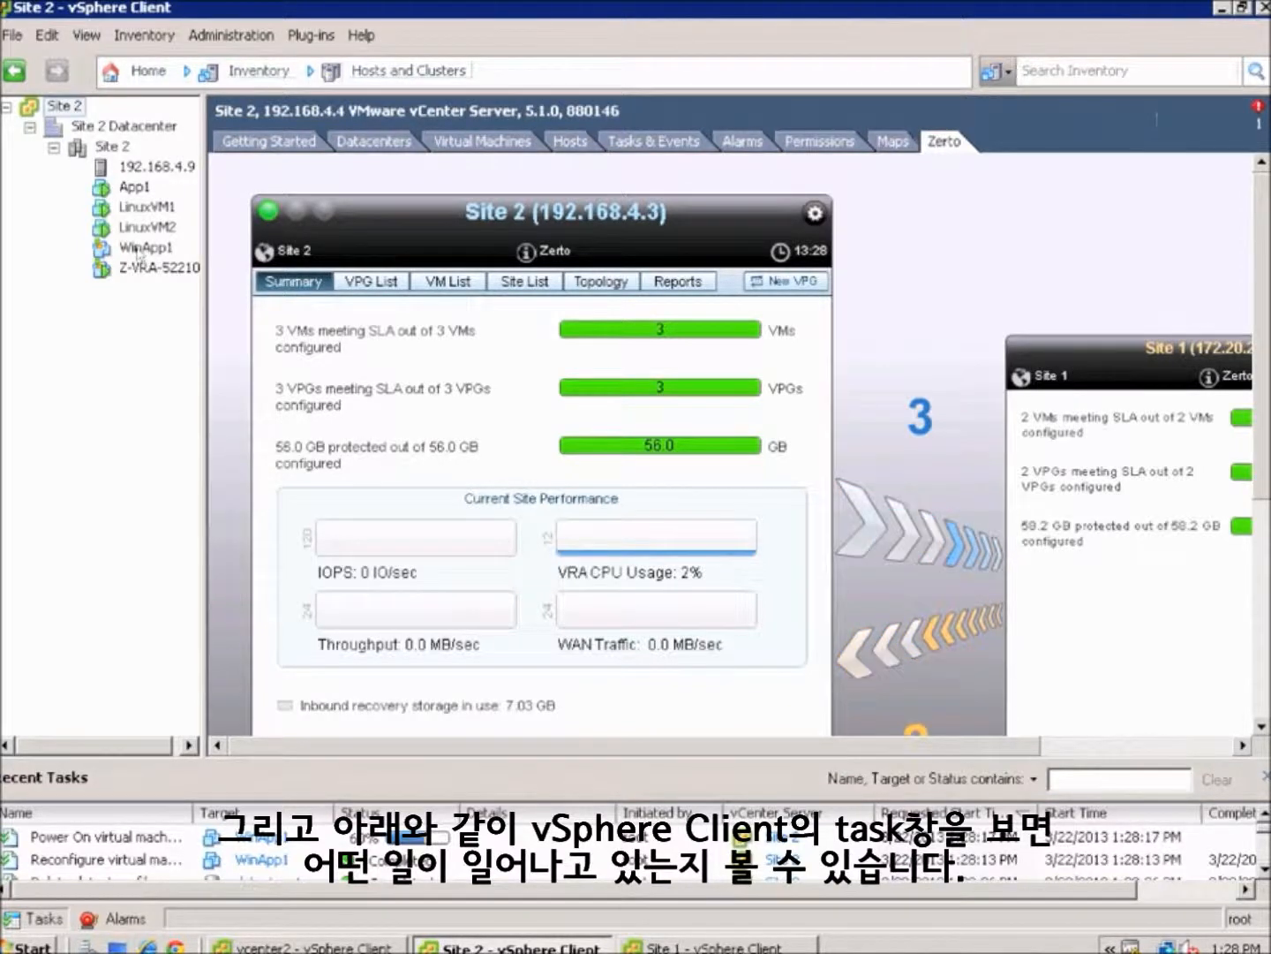
# View Site 2's VPG and VM lists, making room by shrinking the inventory, closing the recent tasks and widening the Status column.
pyautogui.click(394, 282)
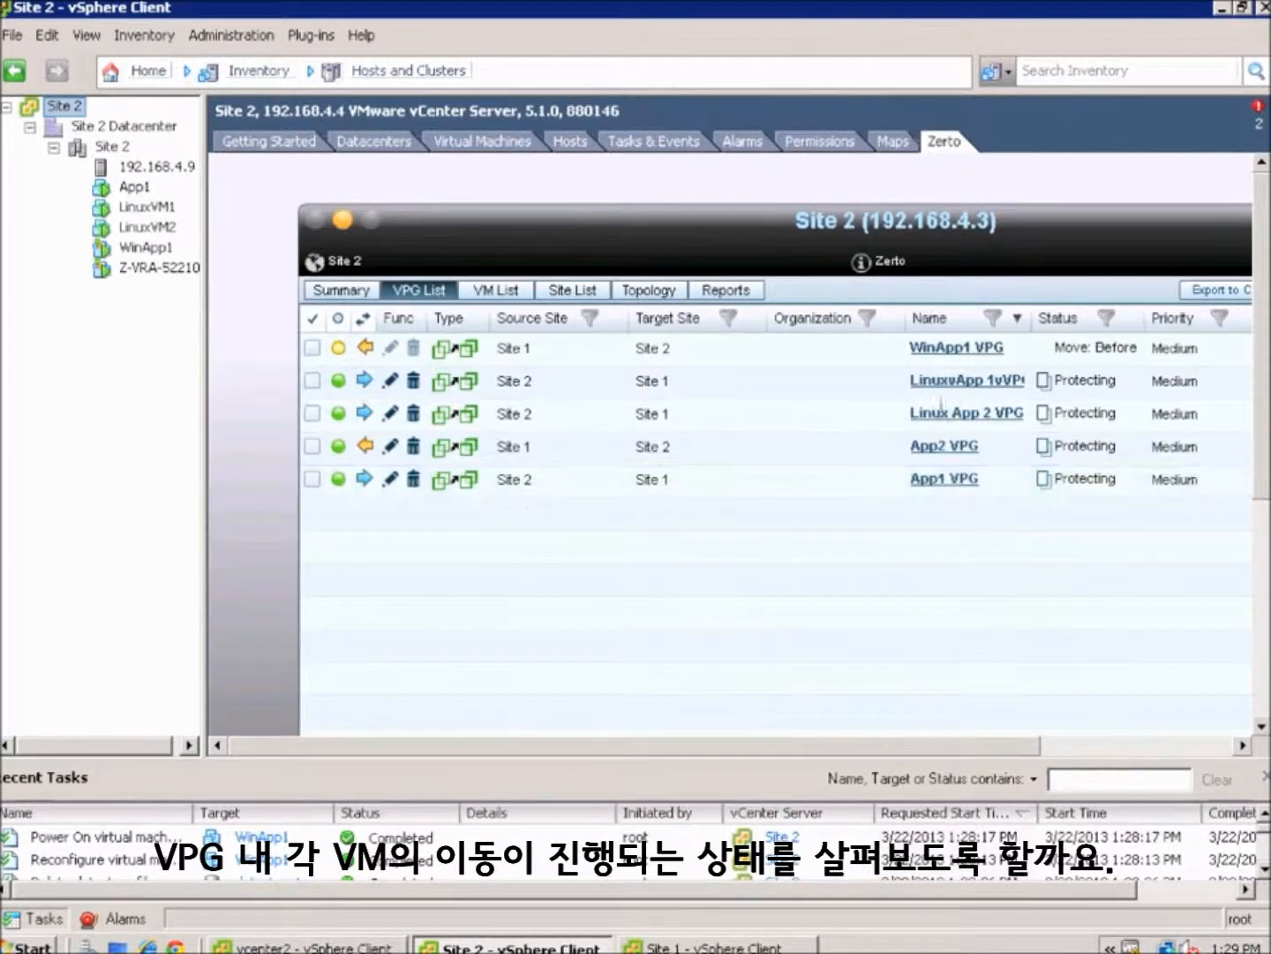
pyautogui.click(504, 292)
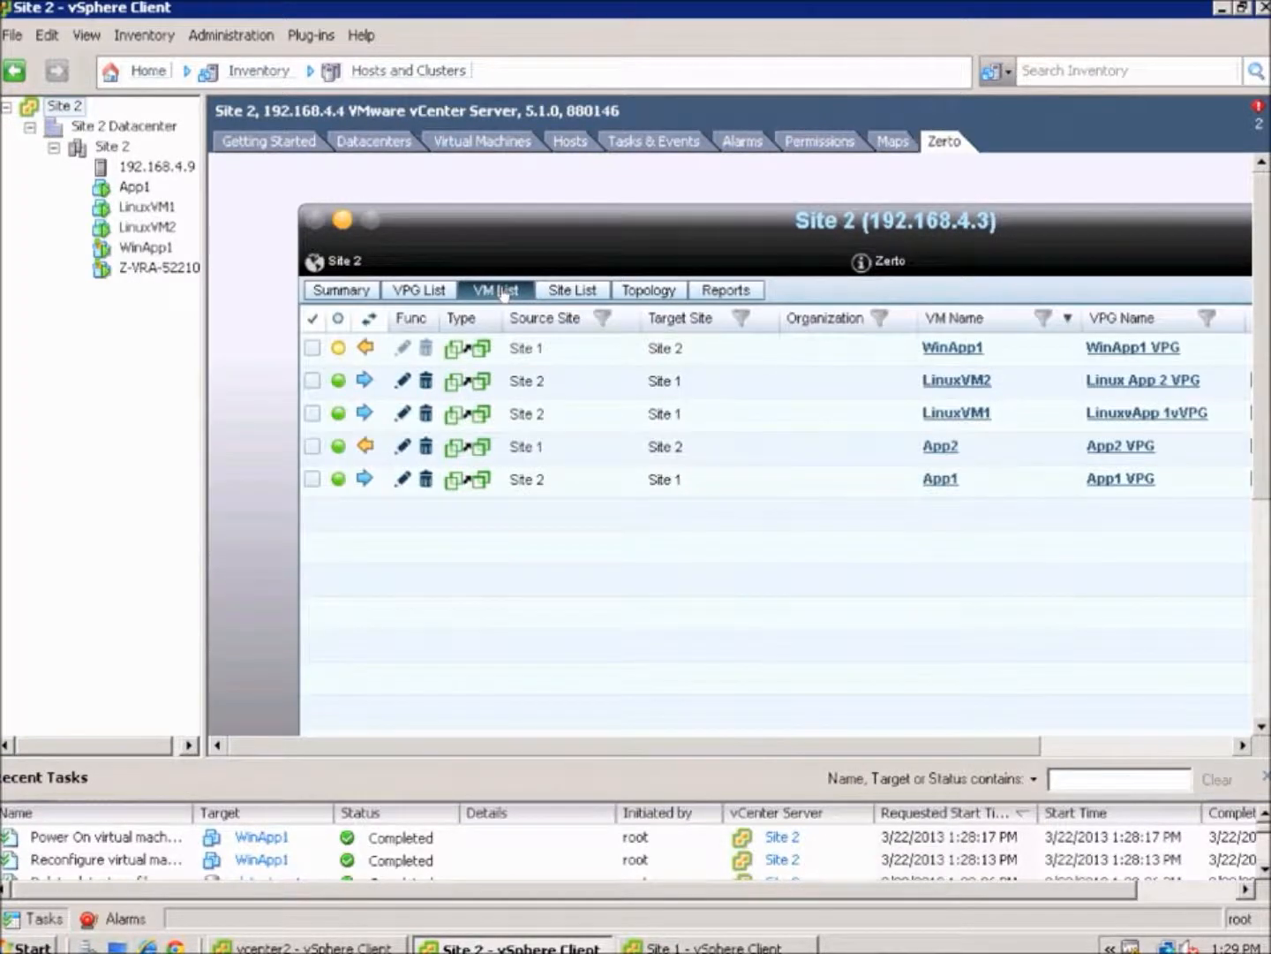
pyautogui.moveTo(629, 755); pyautogui.dragTo(698, 752)
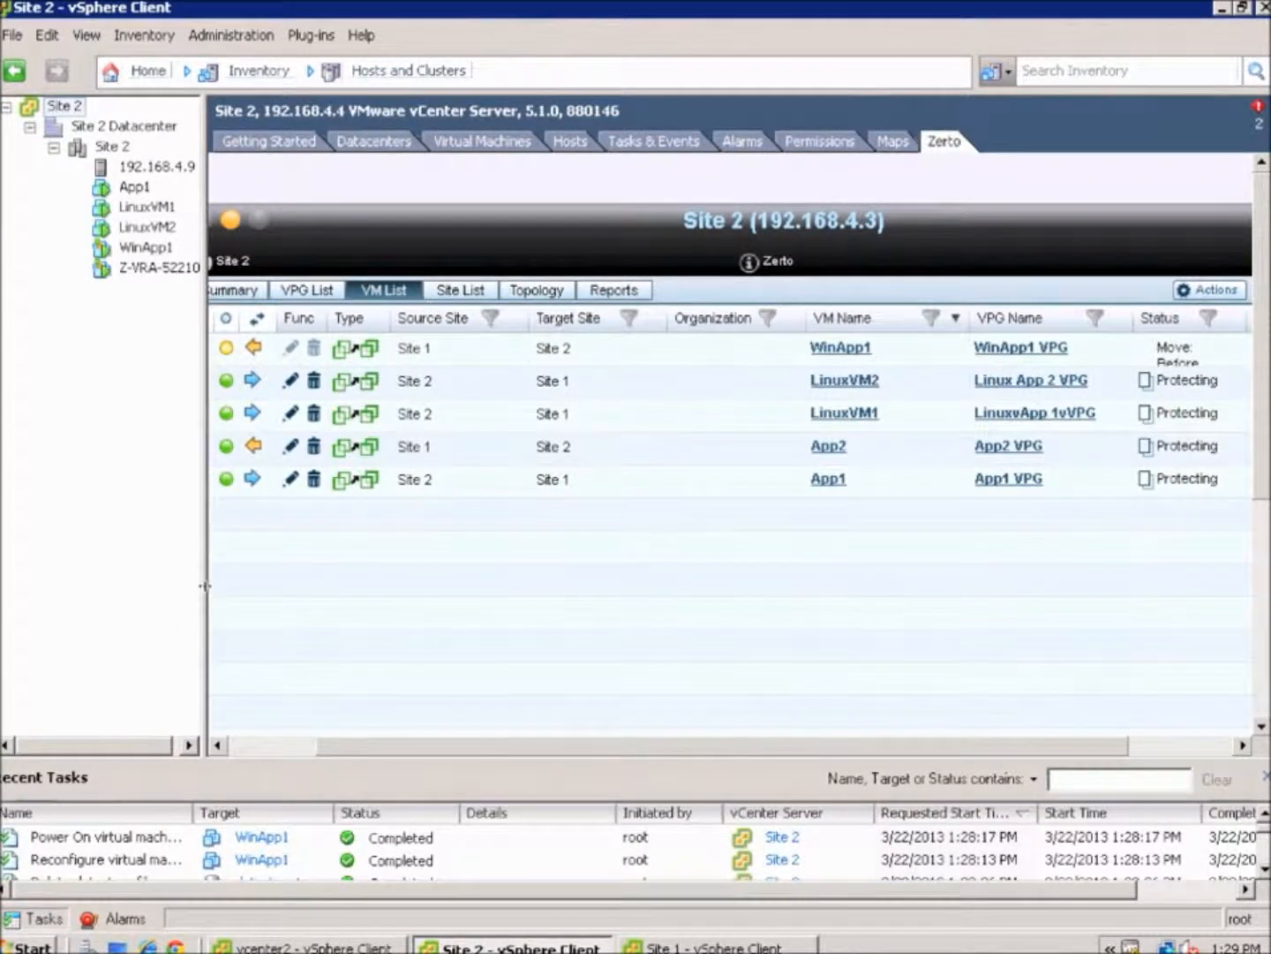
pyautogui.moveTo(204, 584); pyautogui.dragTo(35, 565)
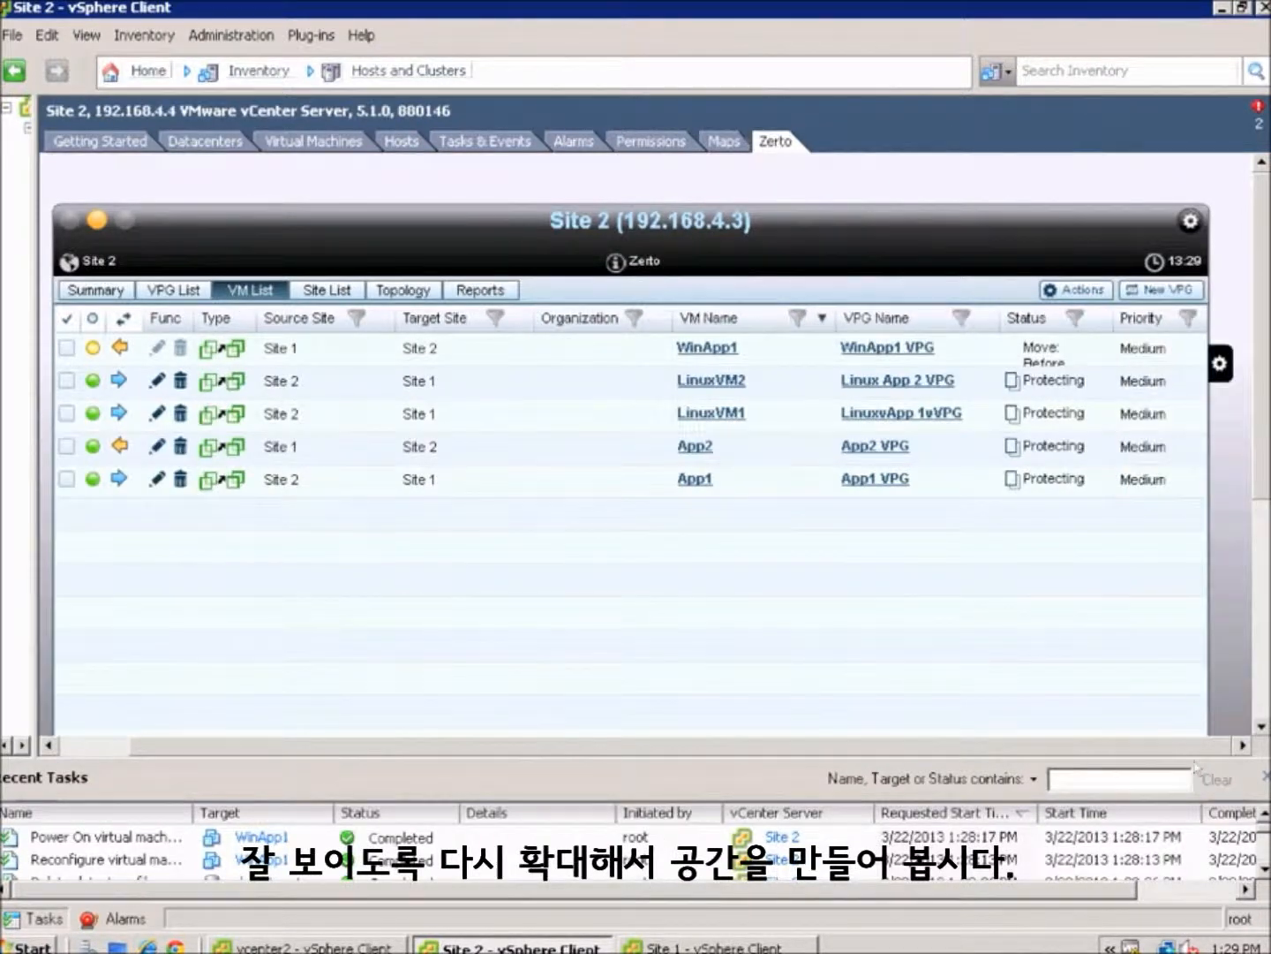
pyautogui.click(1267, 774)
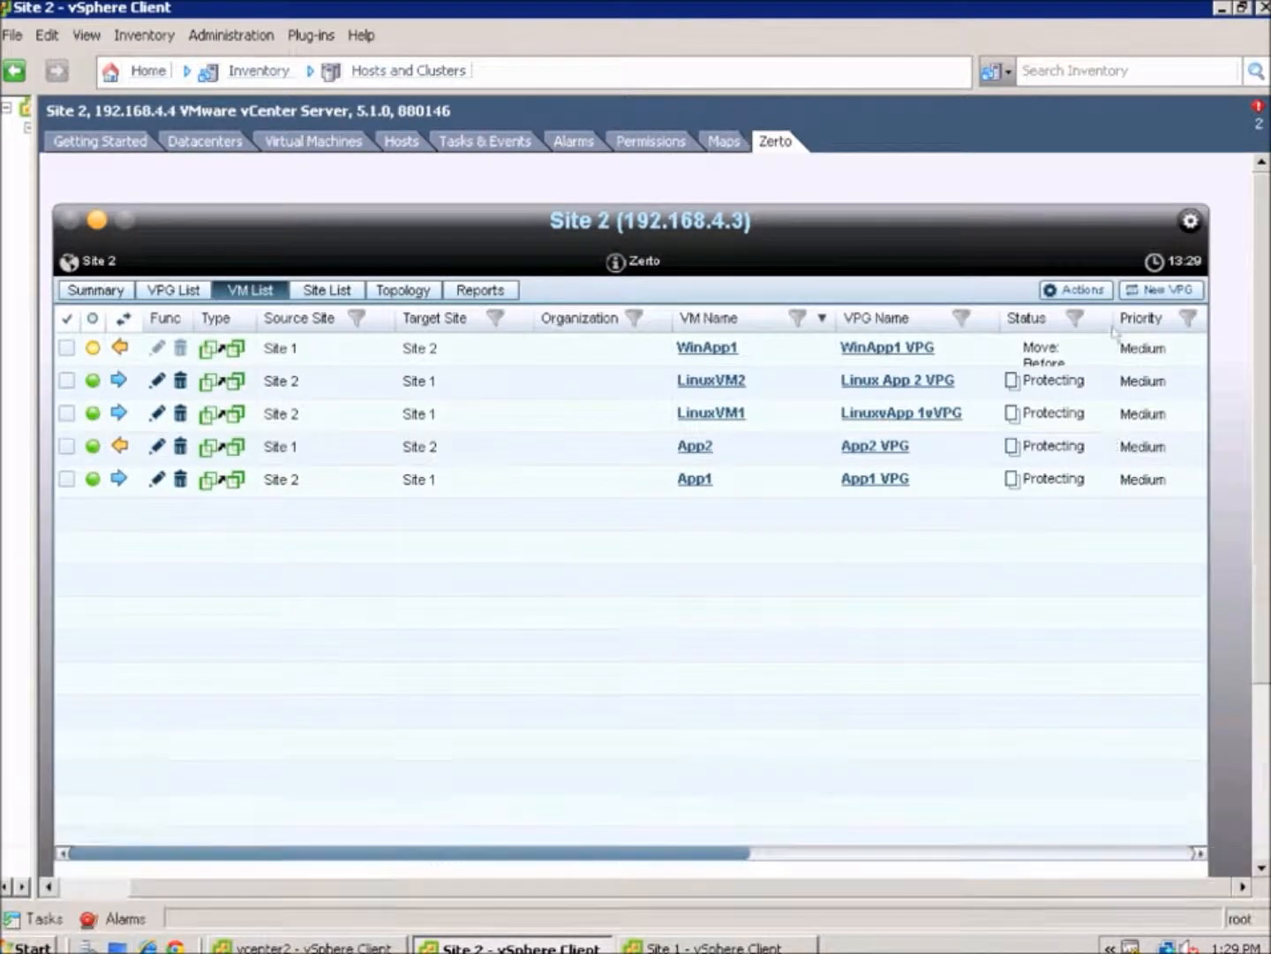
pyautogui.moveTo(1114, 322); pyautogui.dragTo(1169, 322)
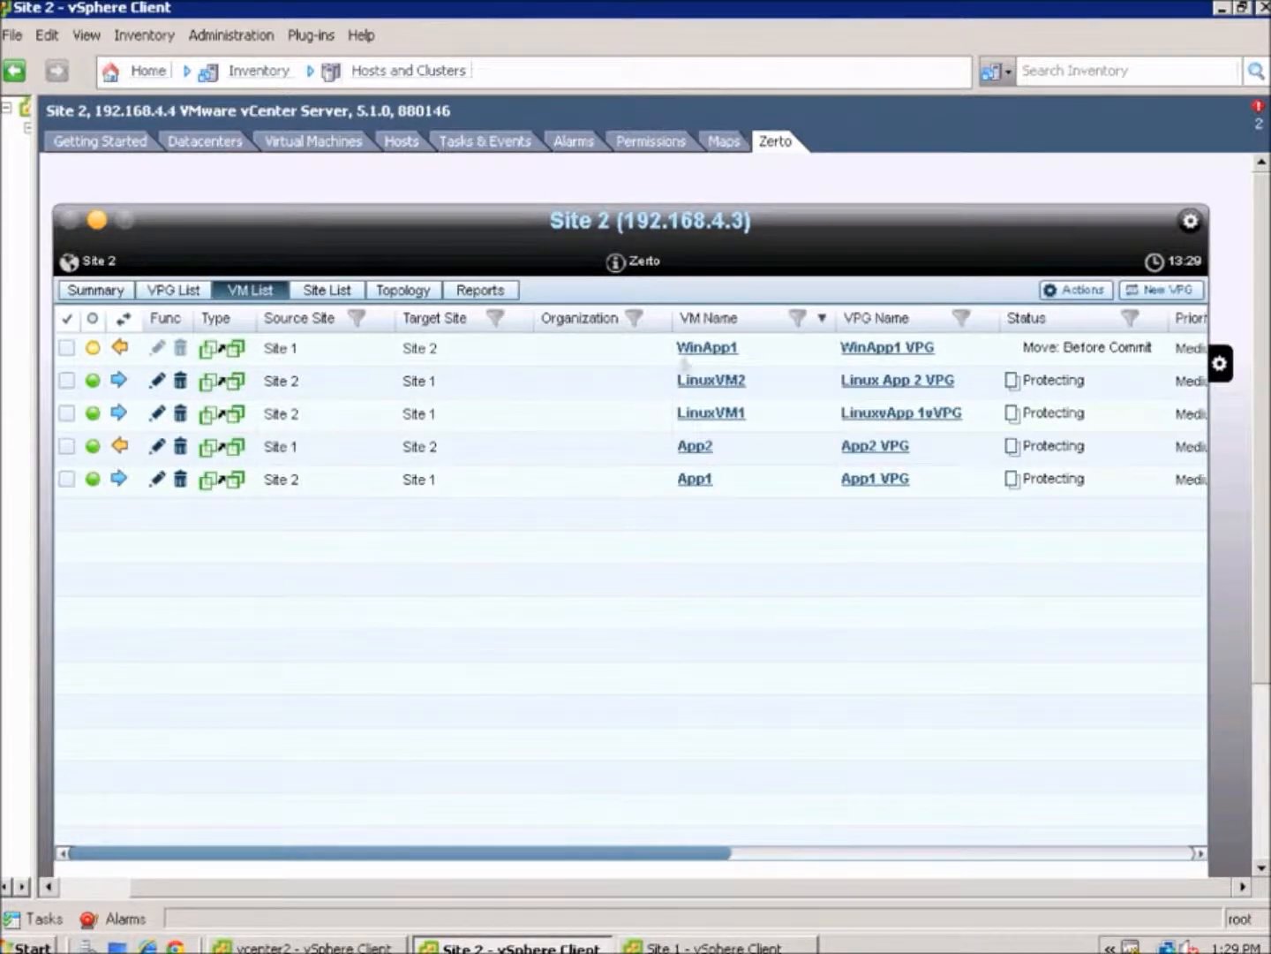
# Open the WinApp1 VPG details at Site 2, show the recent tasks and roll back the move.
pyautogui.click(886, 349)
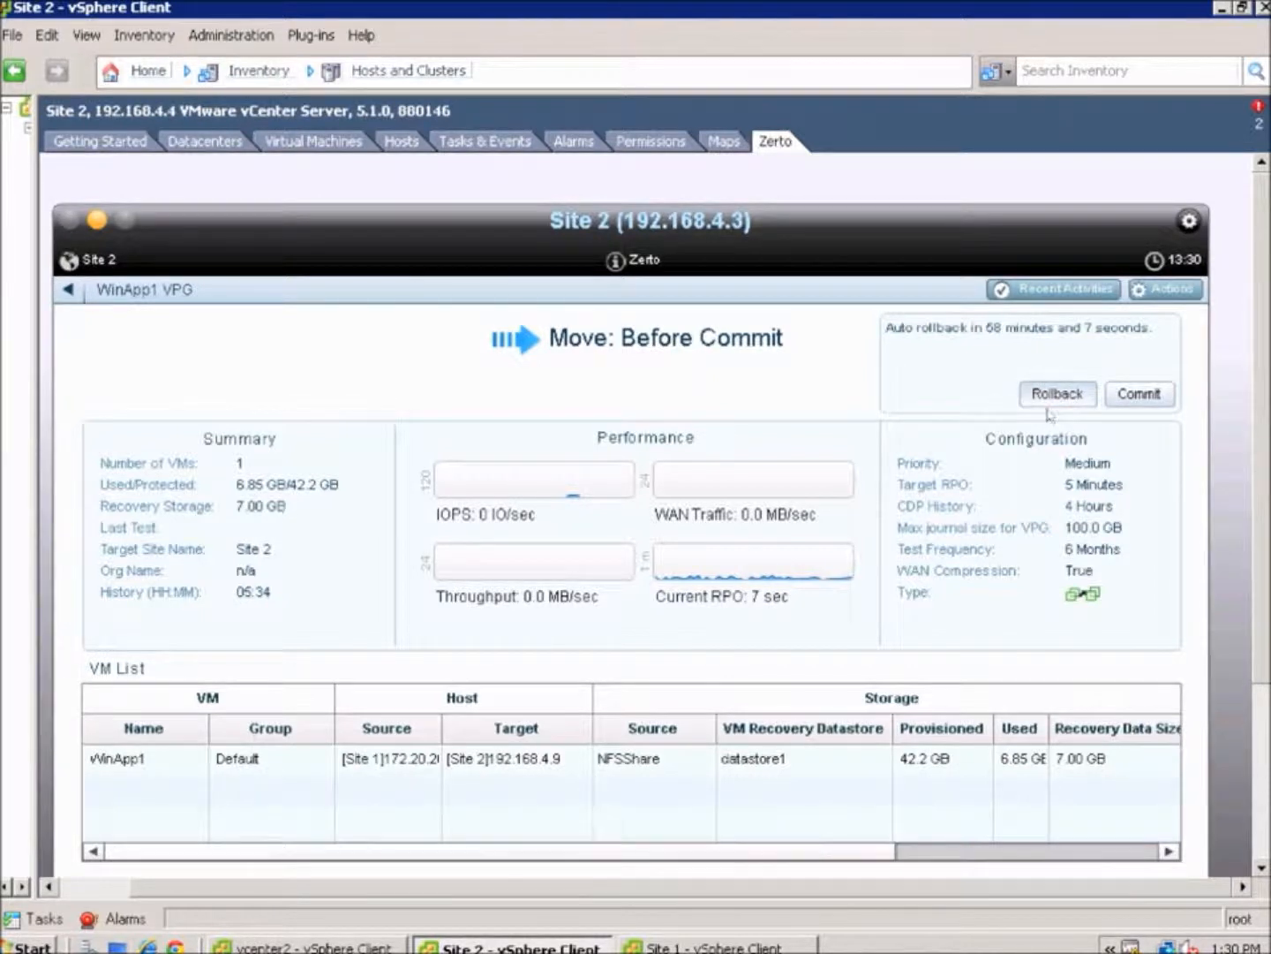
pyautogui.click(39, 921)
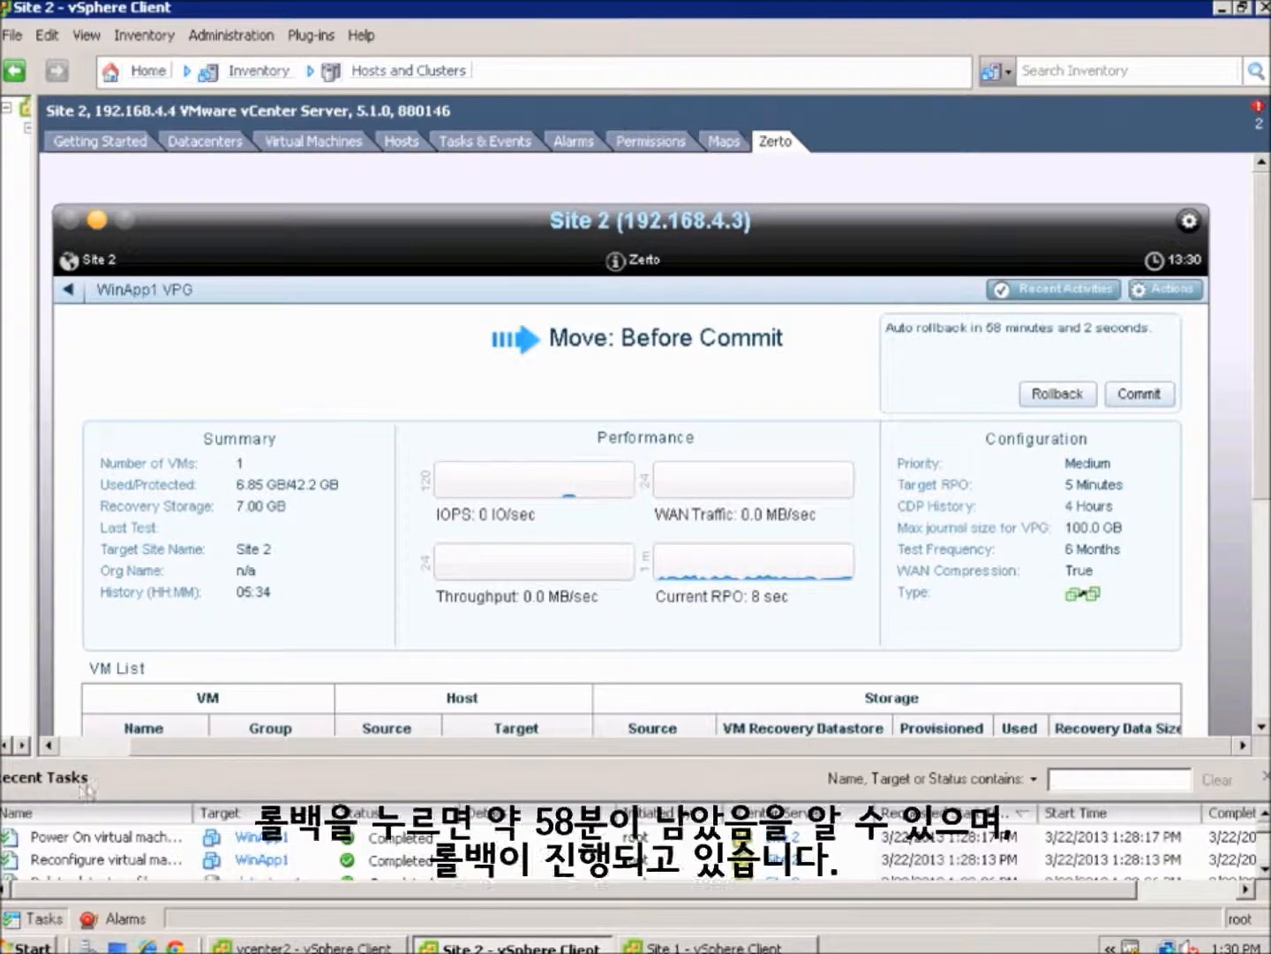
pyautogui.click(1058, 393)
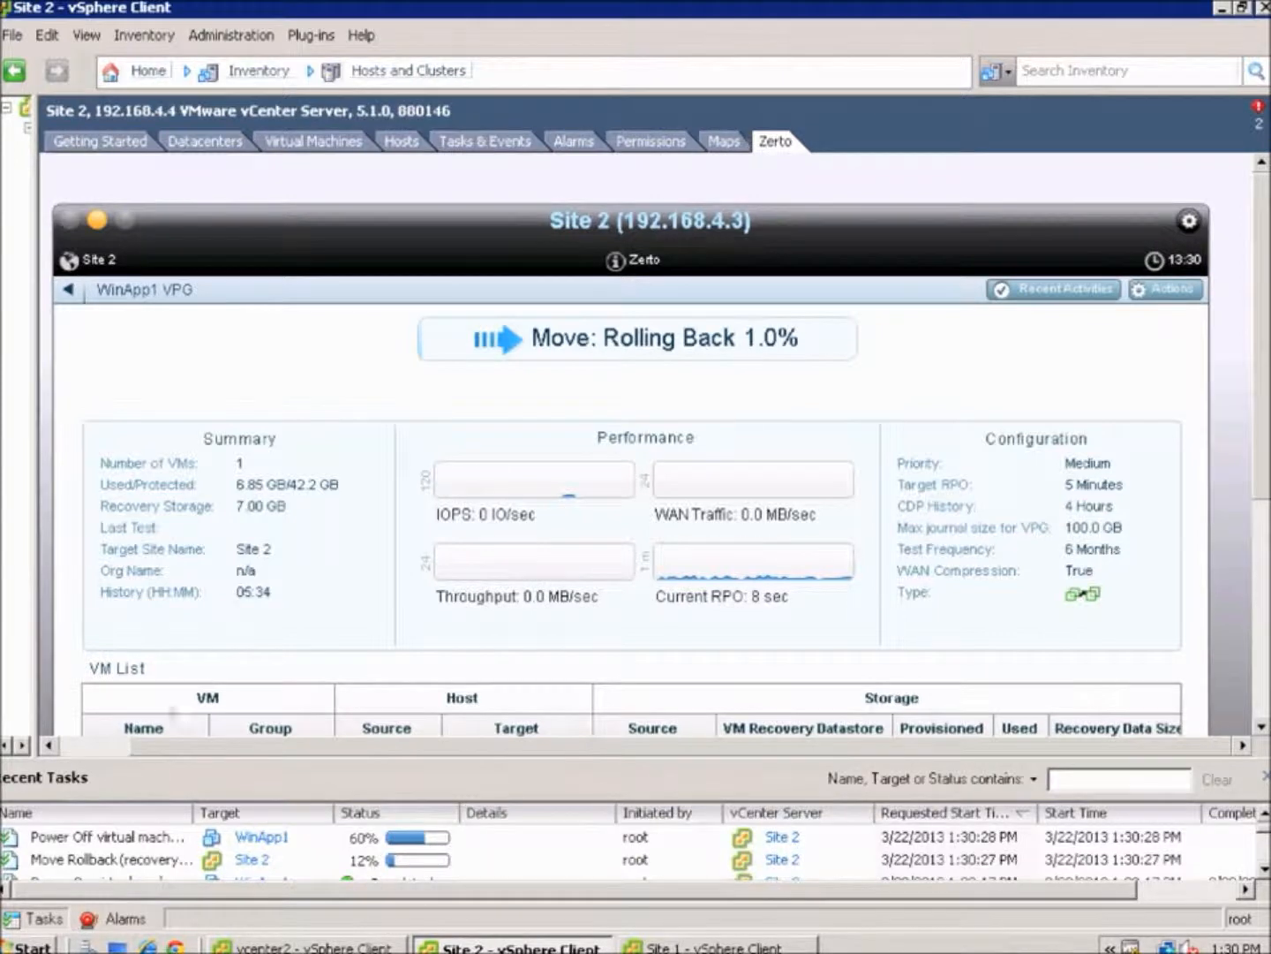
# Check the rollback in Site 2's inventory, and in the recent tasks and inventory of the Site 1 client window.
pyautogui.moveTo(35, 373); pyautogui.dragTo(234, 404)
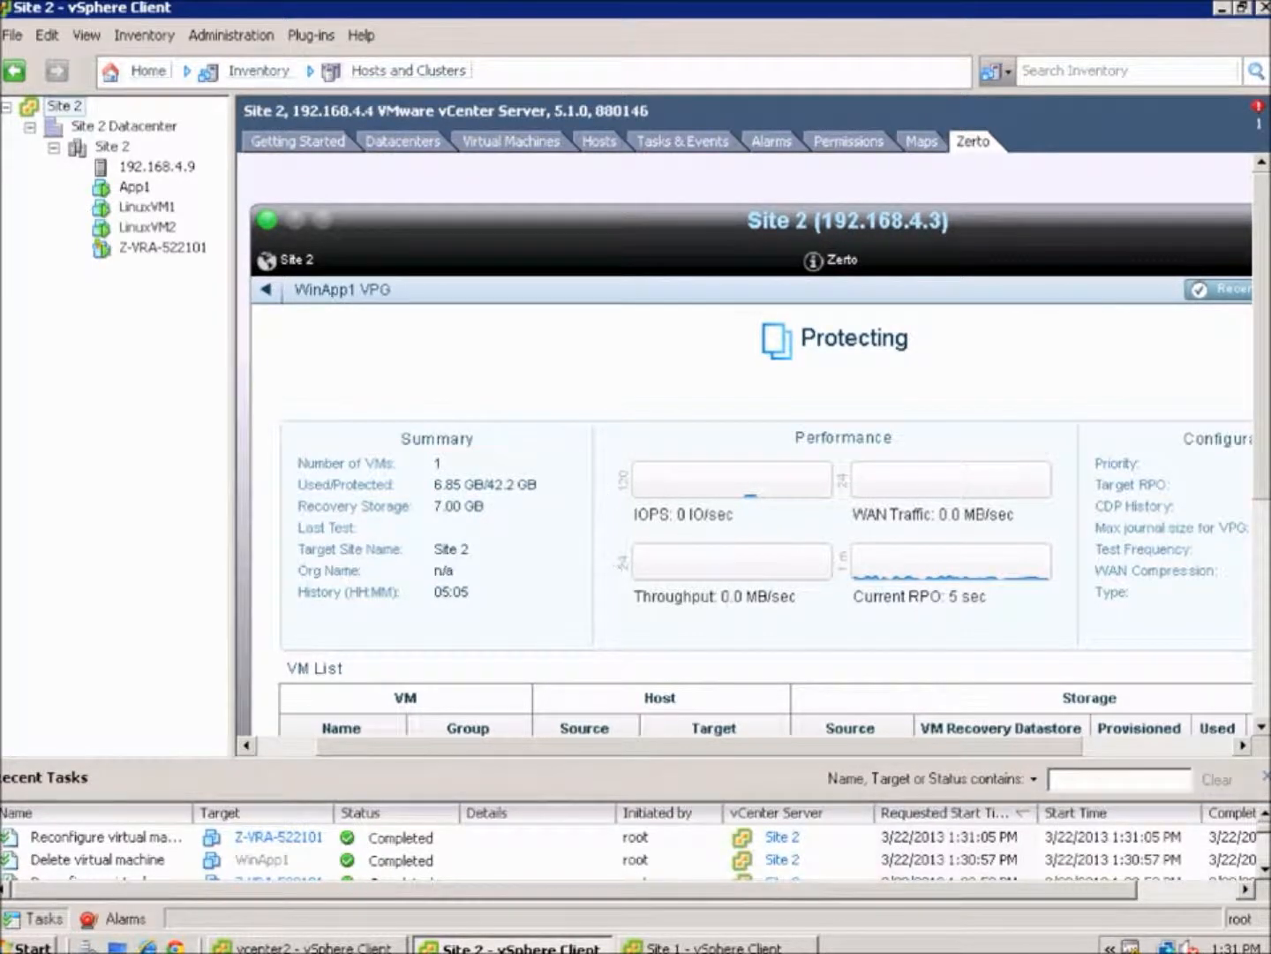
pyautogui.click(718, 947)
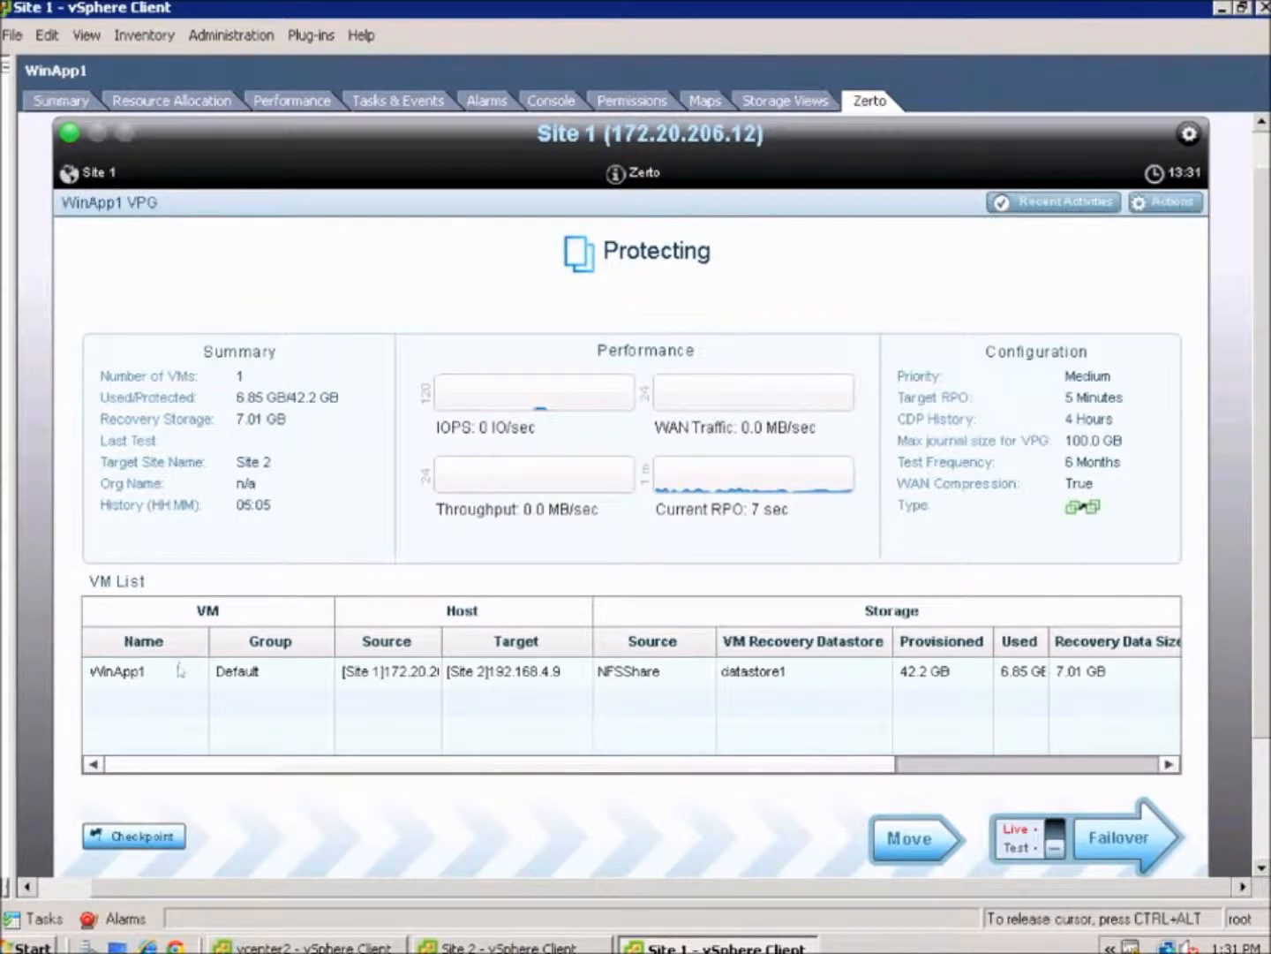
pyautogui.click(35, 922)
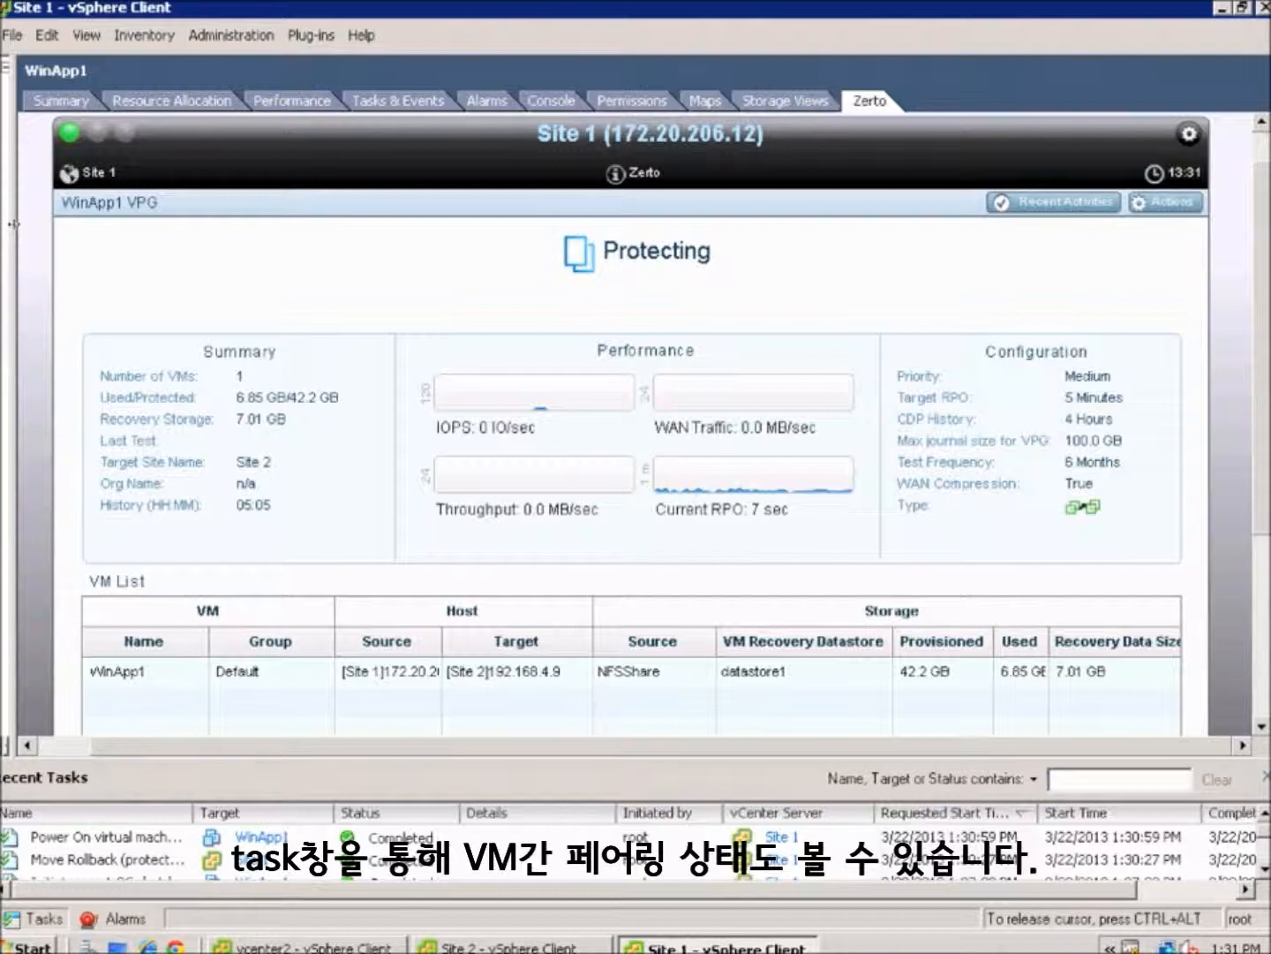
pyautogui.moveTo(14, 223); pyautogui.dragTo(234, 242)
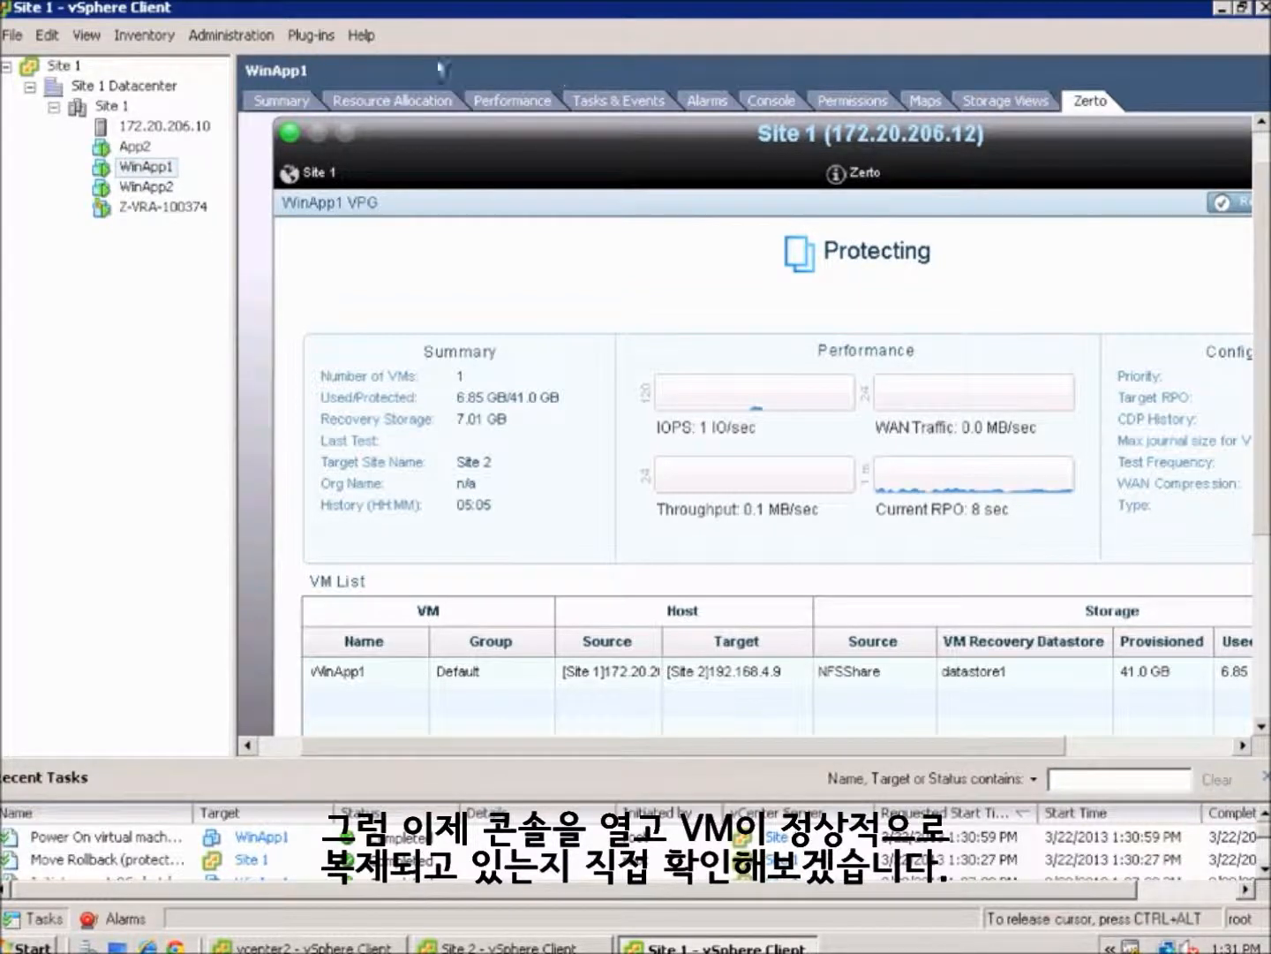
# Open the console of the WinApp1 virtual machine at Site 1.
pyautogui.rightClick(143, 174)
pyautogui.click(221, 265)
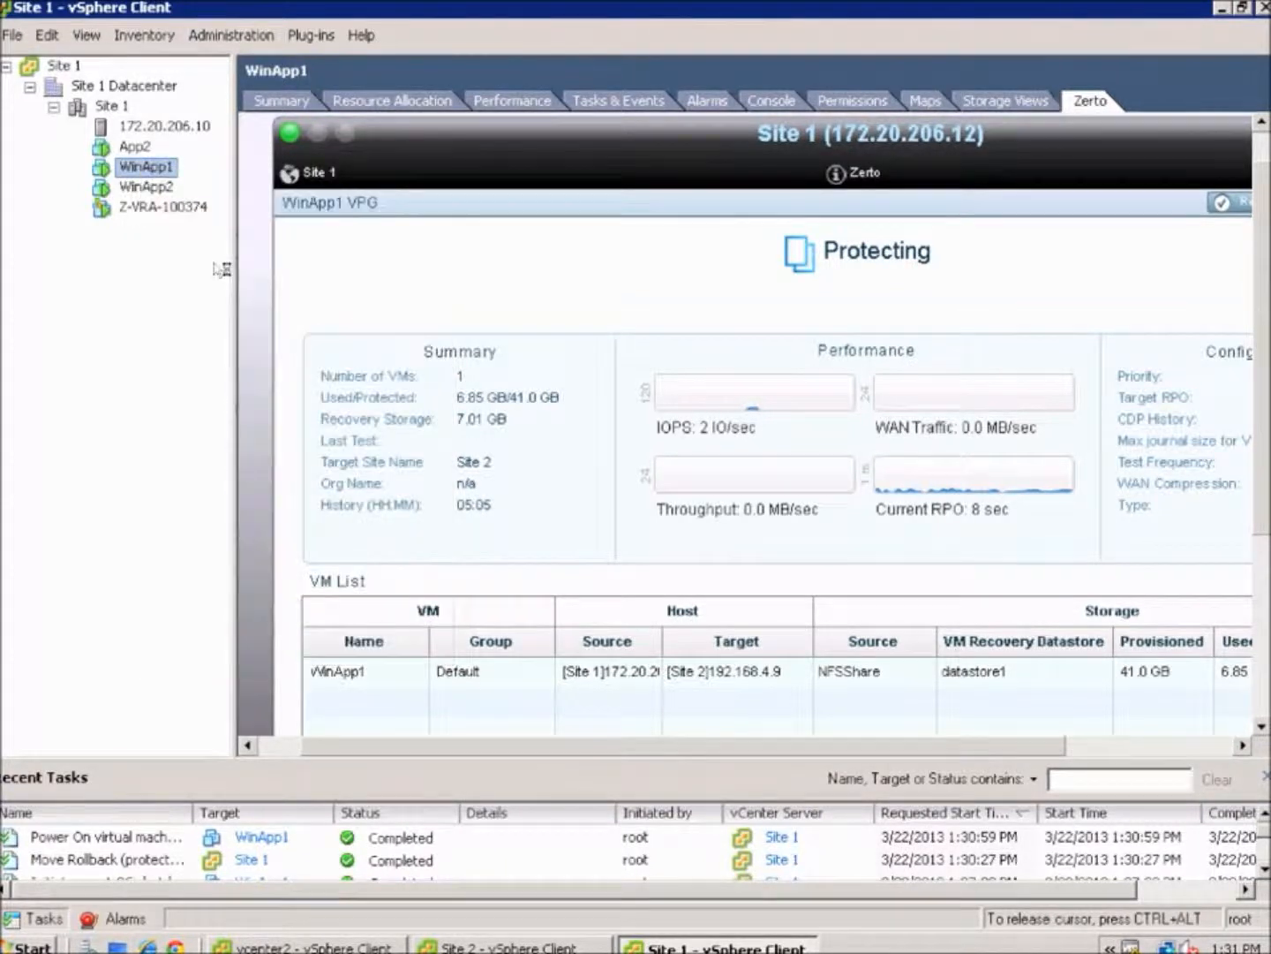